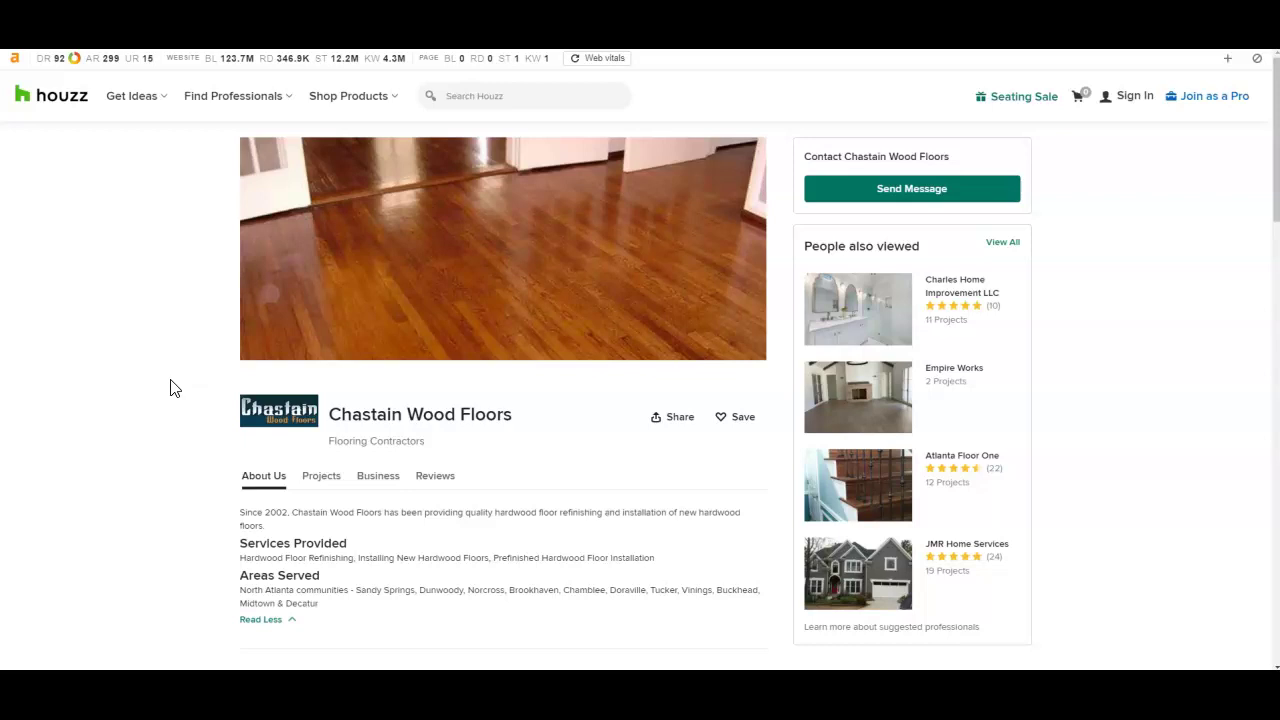
- Review the Chastain Wood Floors profile on Houzz, covering its description, services, areas served, projects, business details and reviews
{"action": "scroll", "coordinate": [170, 388], "scroll_direction": "down", "scroll_amount": 5}
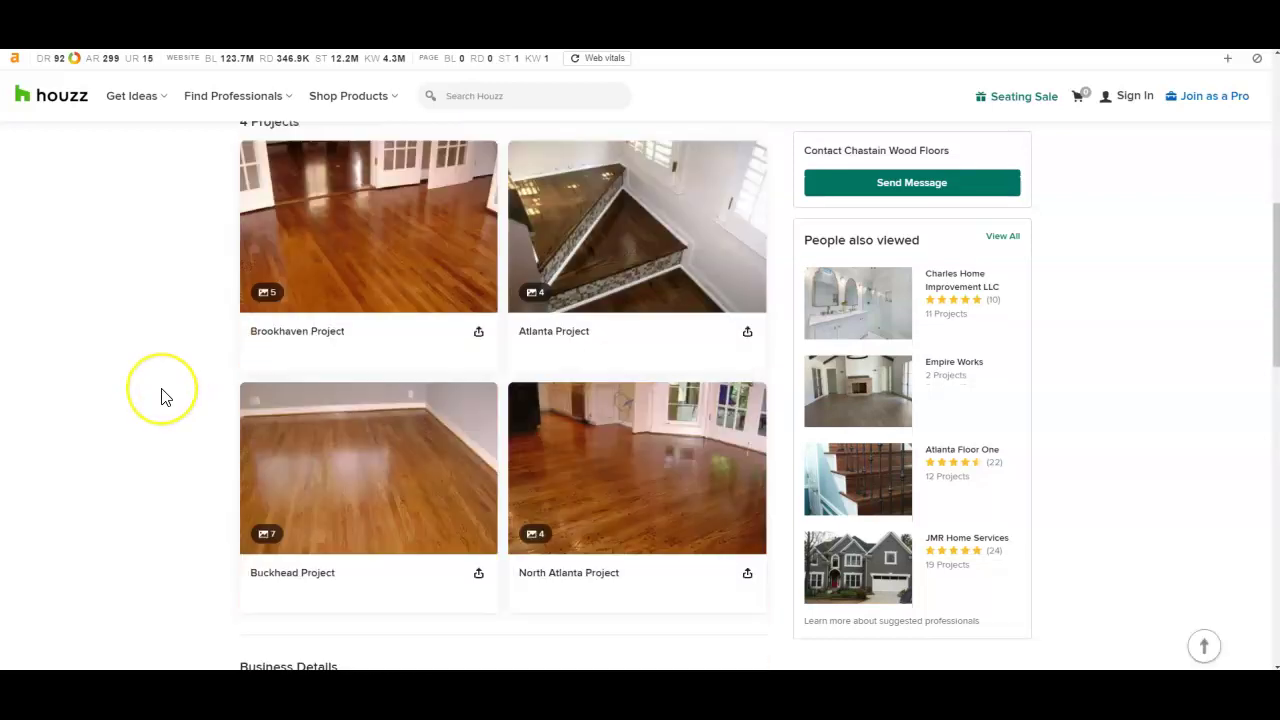
{"action": "scroll", "coordinate": [165, 397], "scroll_direction": "down", "scroll_amount": 1}
{"action": "scroll", "coordinate": [165, 397], "scroll_direction": "down", "scroll_amount": 4}
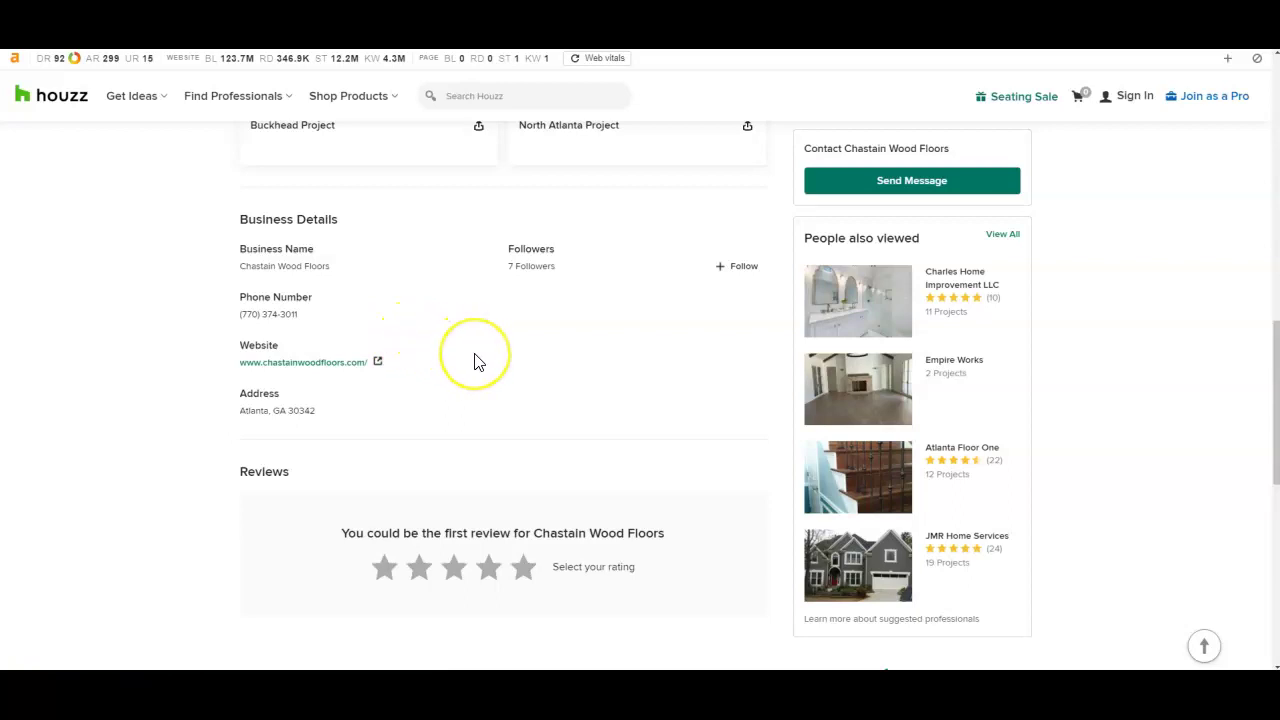
{"action": "scroll", "coordinate": [476, 362], "scroll_direction": "up", "scroll_amount": 10}
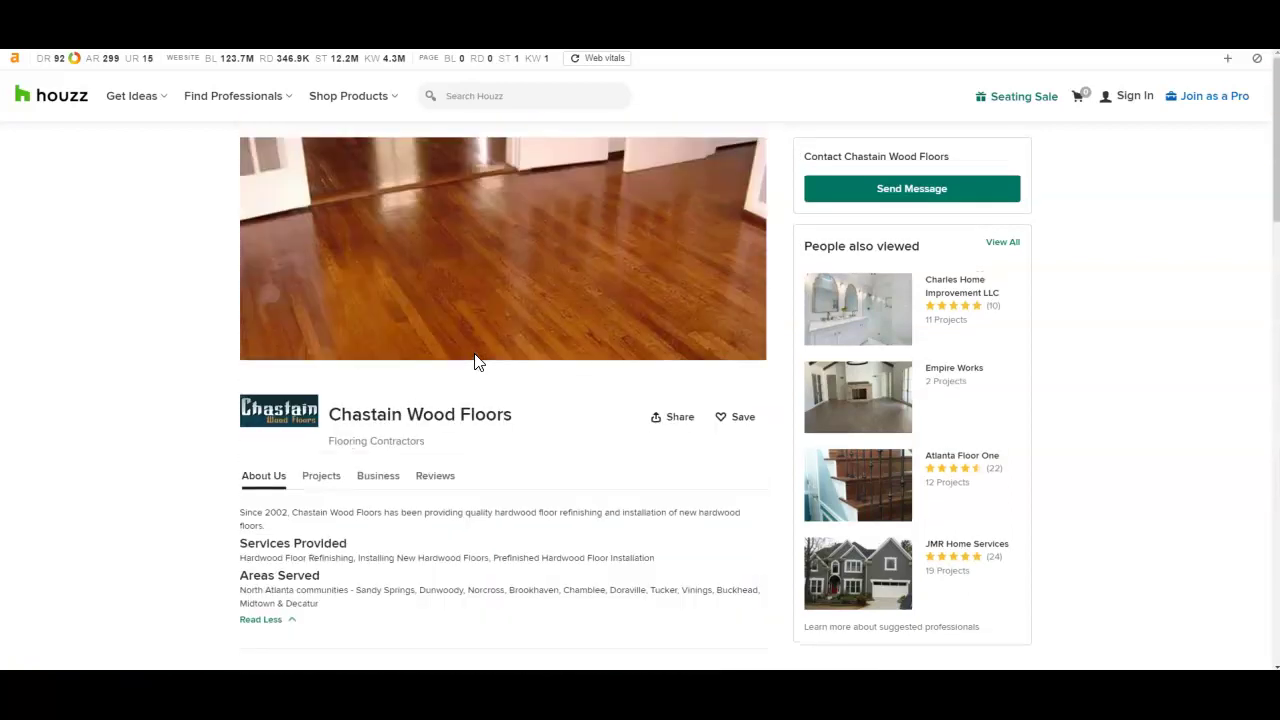
{"action": "scroll", "coordinate": [331, 540], "scroll_direction": "down", "scroll_amount": 2}
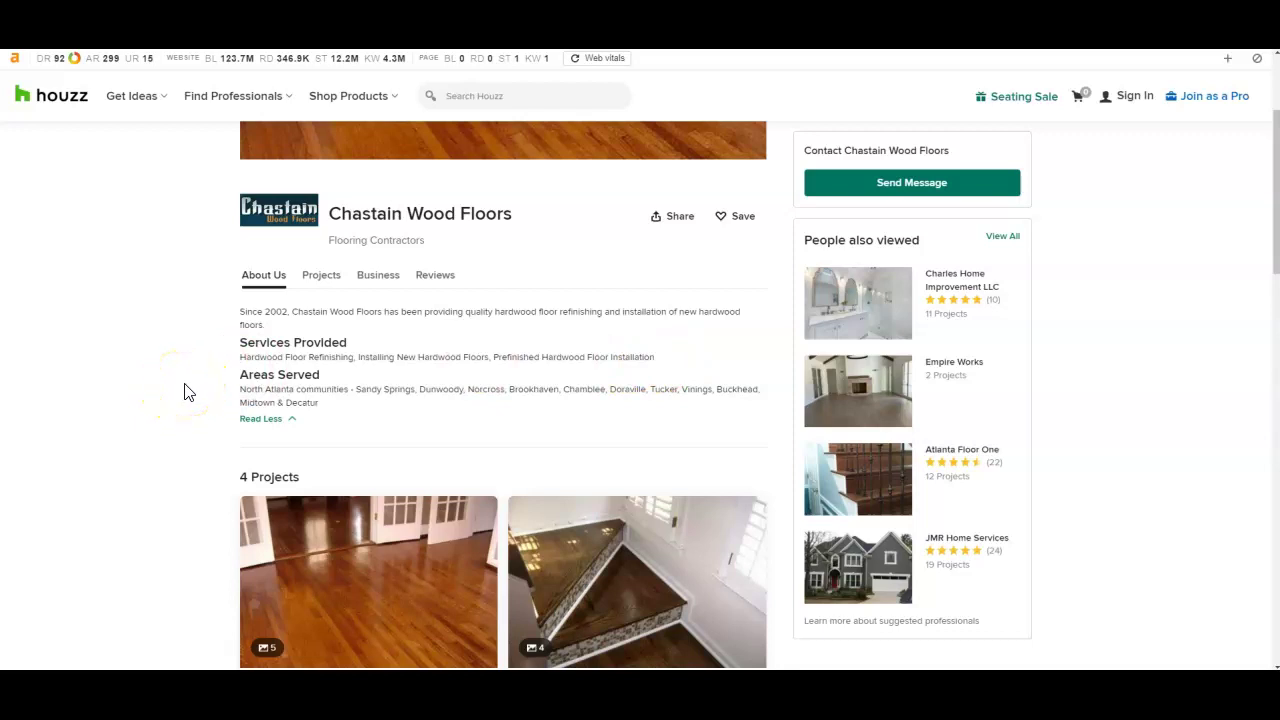
{"action": "scroll", "coordinate": [184, 392], "scroll_direction": "down", "scroll_amount": 2}
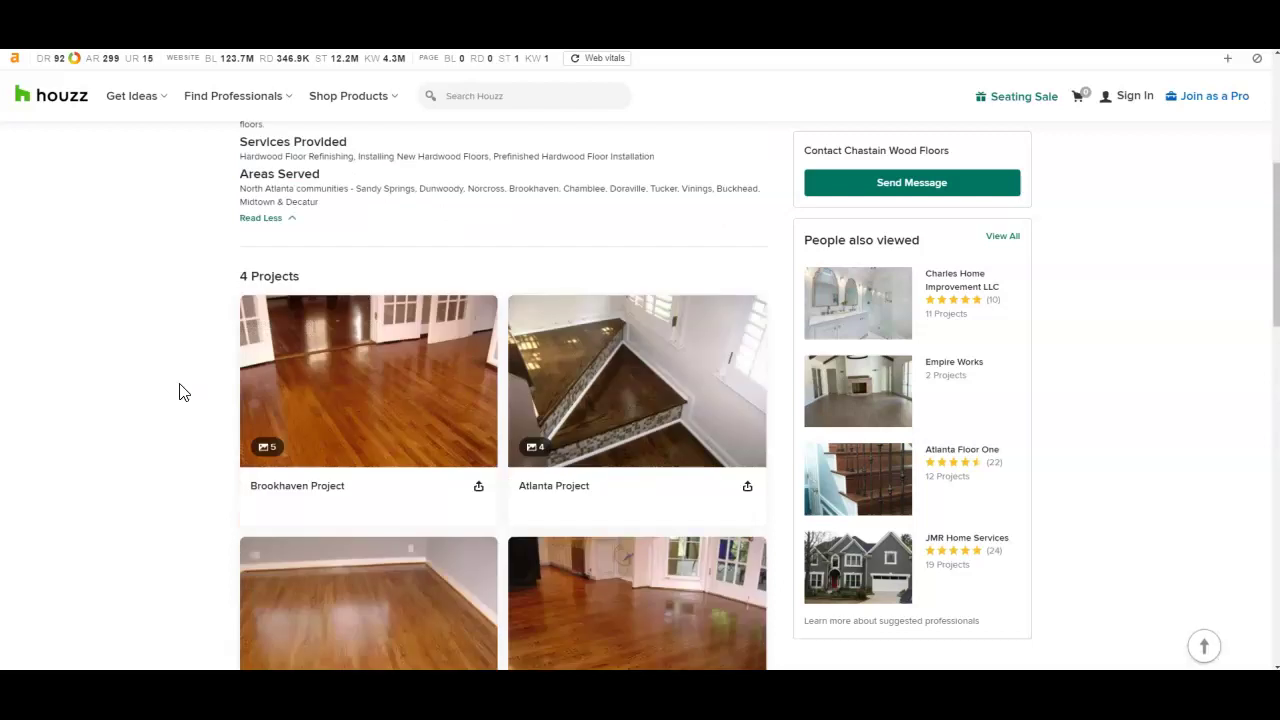
{"action": "scroll", "coordinate": [179, 392], "scroll_direction": "down", "scroll_amount": 2}
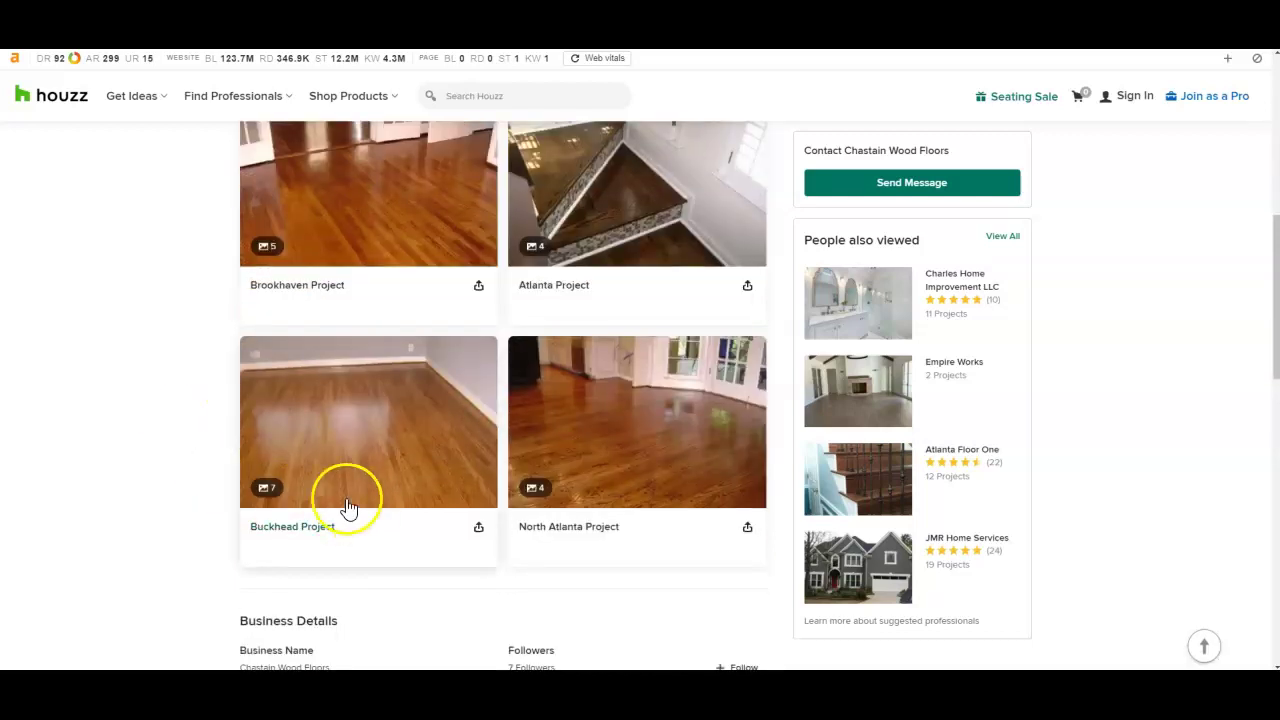
{"action": "scroll", "coordinate": [351, 517], "scroll_direction": "up", "scroll_amount": 2}
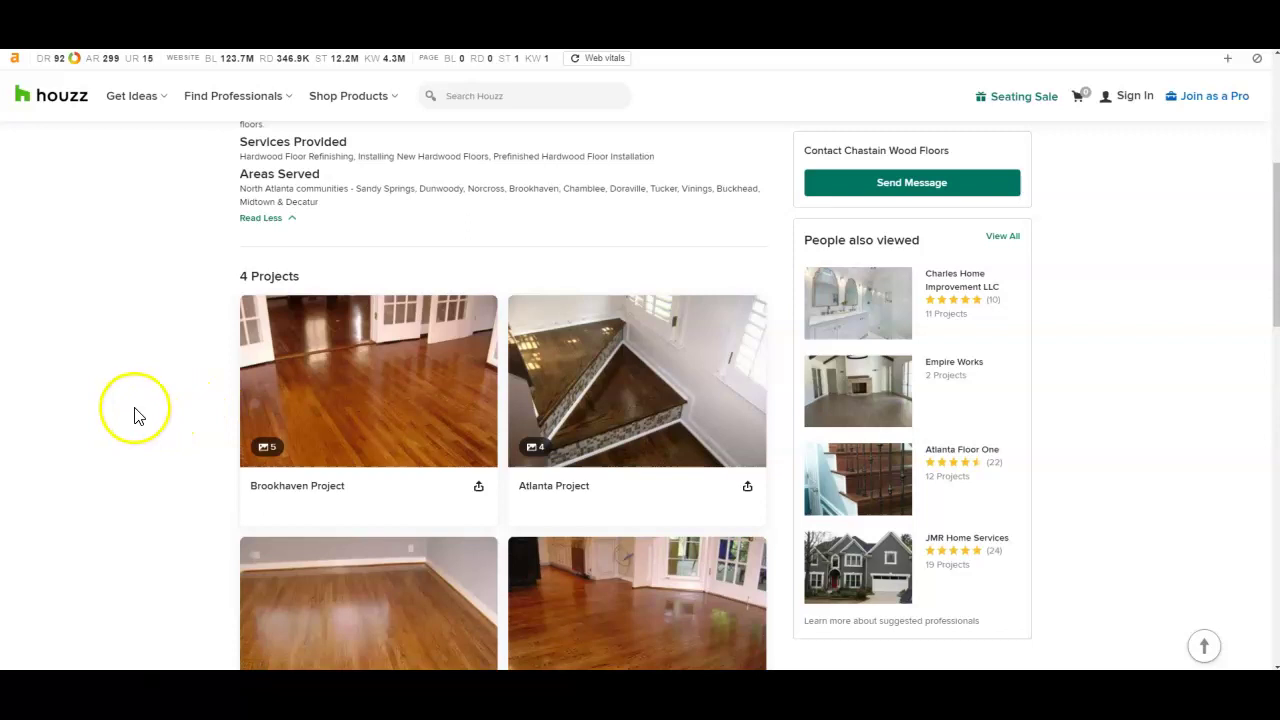
{"action": "scroll", "coordinate": [135, 417], "scroll_direction": "up", "scroll_amount": 2}
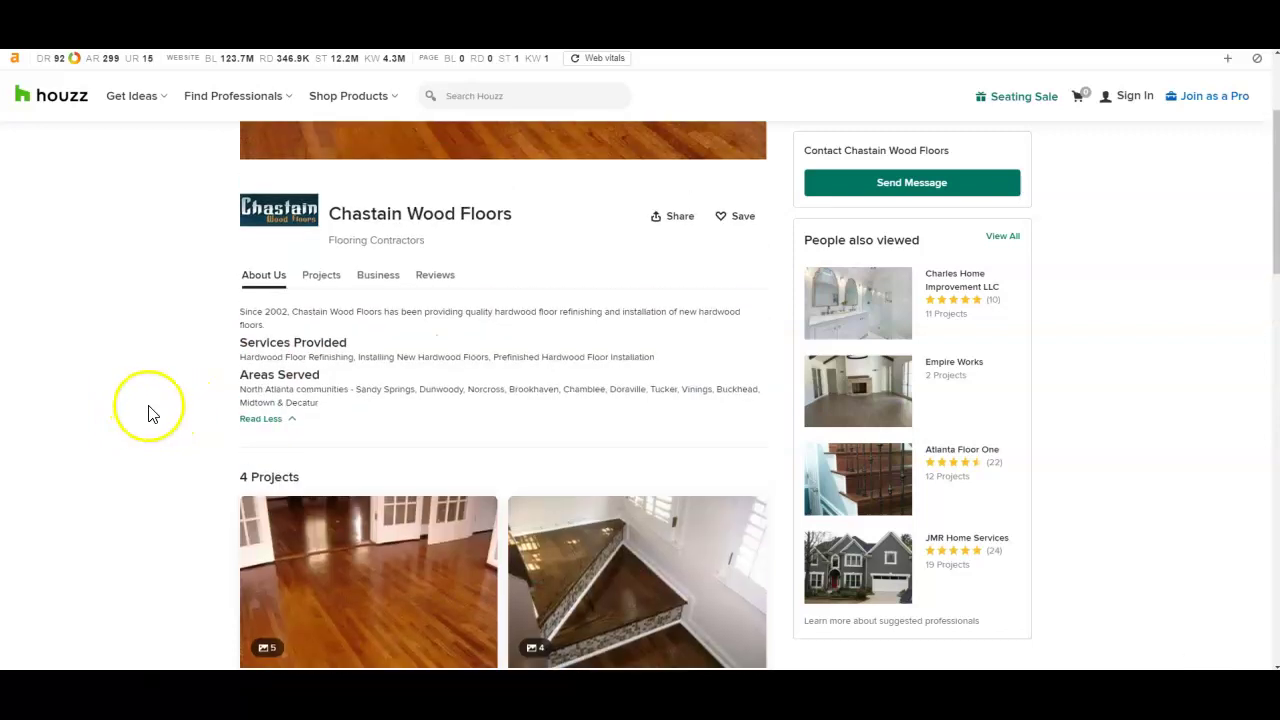
{"action": "scroll", "coordinate": [158, 417], "scroll_direction": "down", "scroll_amount": 2}
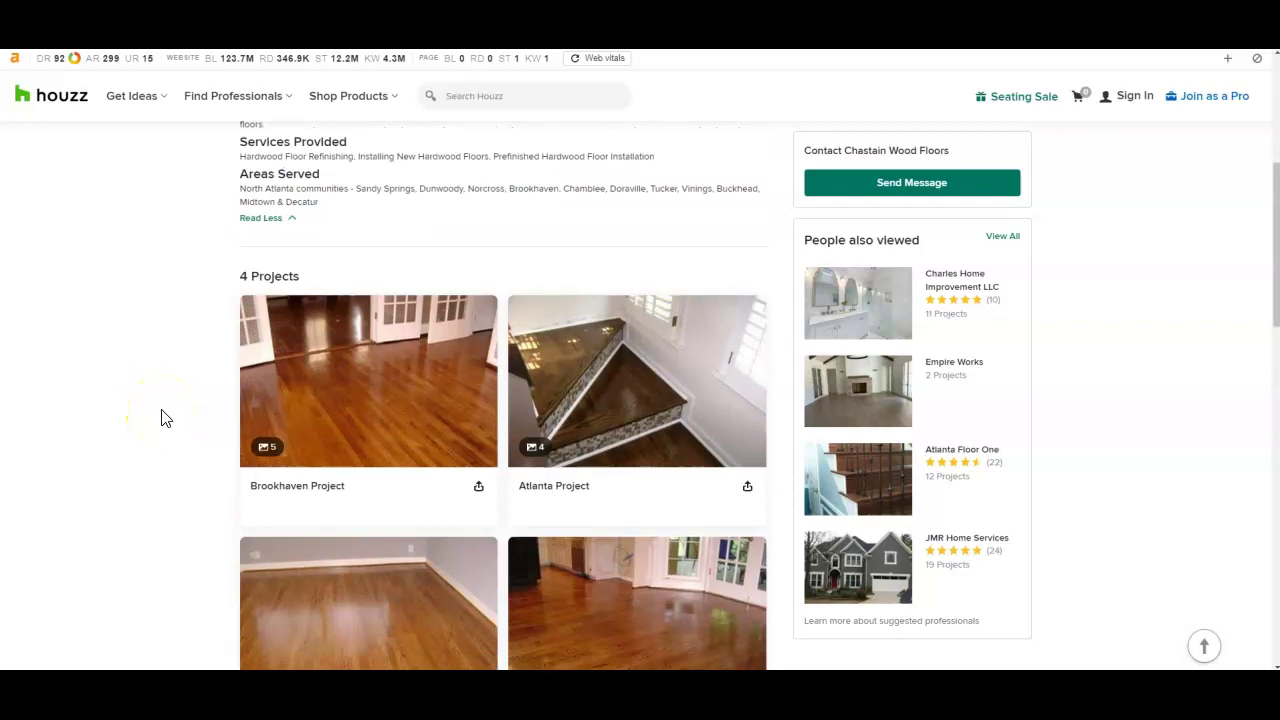
{"action": "scroll", "coordinate": [171, 415], "scroll_direction": "up", "scroll_amount": 4}
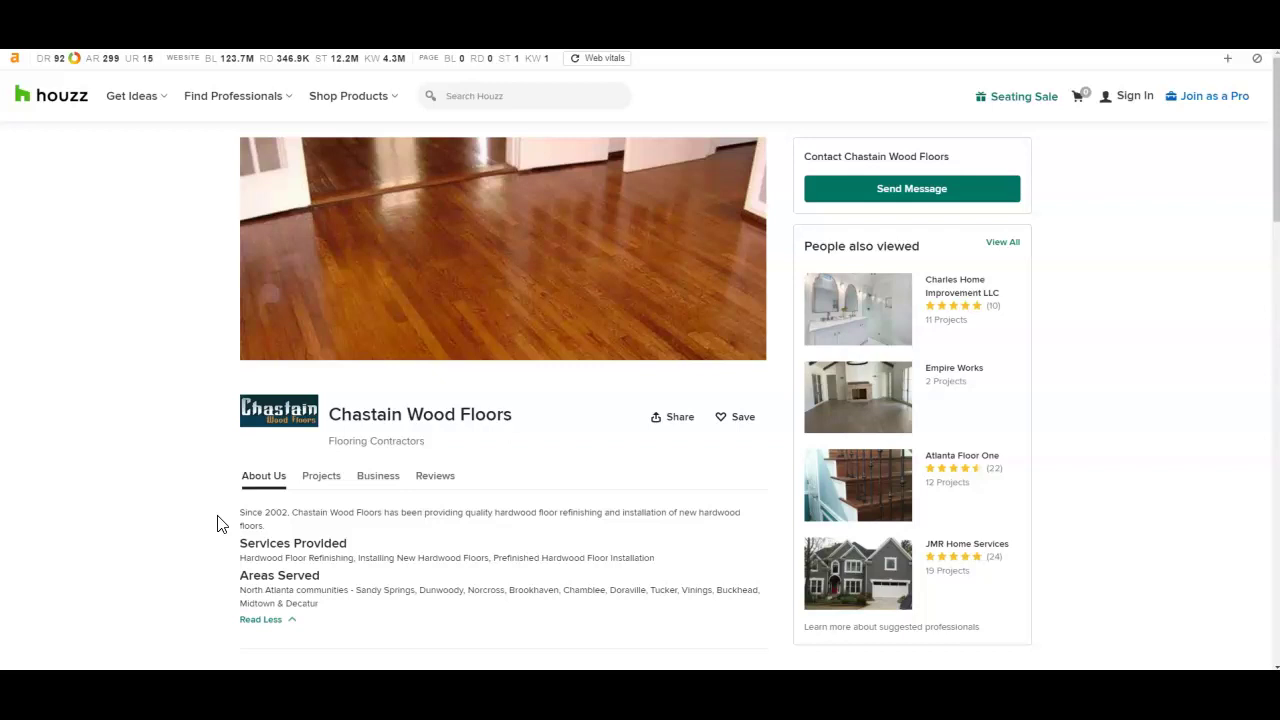
{"action": "scroll", "coordinate": [190, 510], "scroll_direction": "down", "scroll_amount": 10}
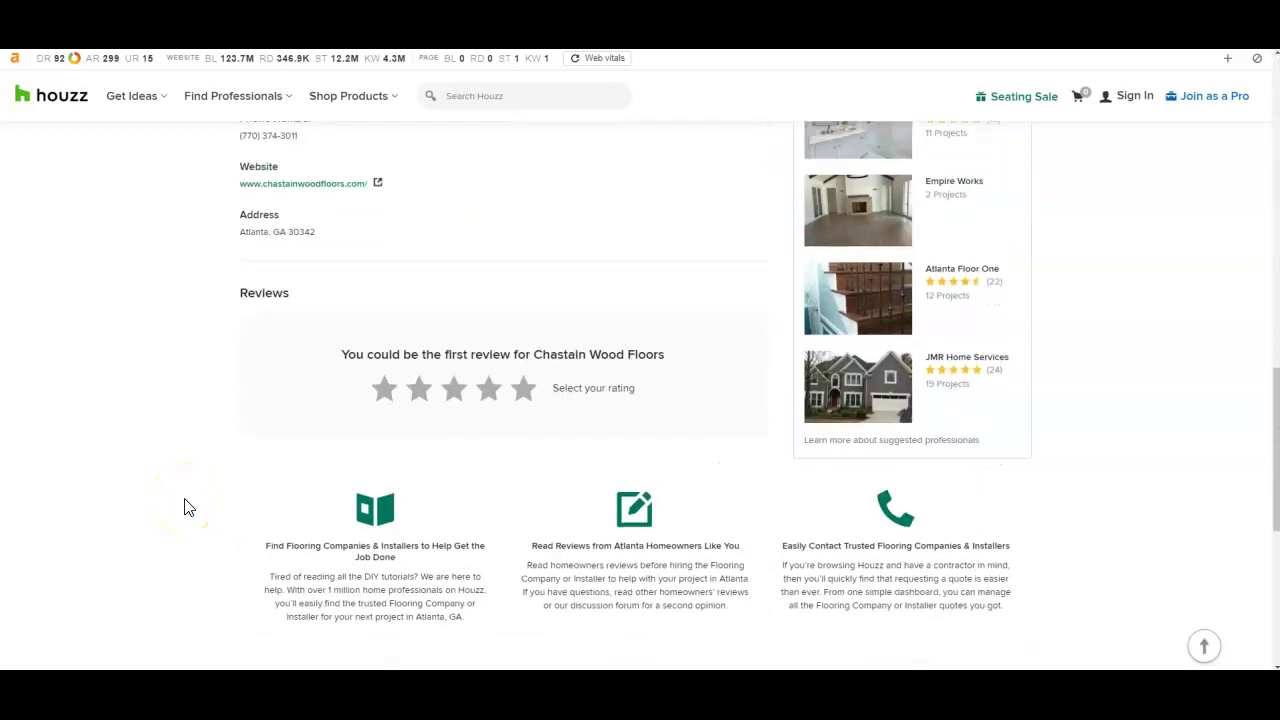
{"action": "scroll", "coordinate": [184, 508], "scroll_direction": "up", "scroll_amount": 2}
- Check the contractor's website and switch to the Google results, highlighting the query "hardwood flooring contractor in sandy springs, ga"
{"action": "left_click", "coordinate": [277, 112]}
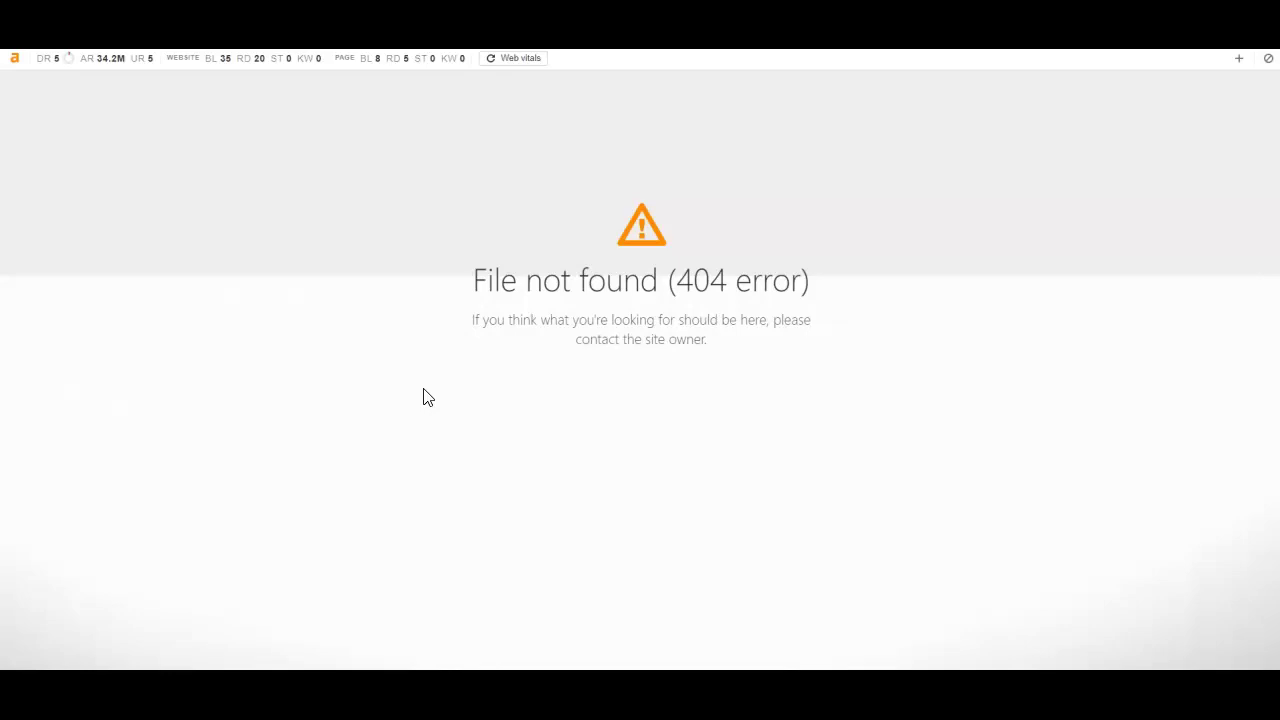
{"action": "left_click", "coordinate": [153, 356]}
{"action": "left_click", "coordinate": [385, 20]}
{"action": "left_click_drag", "start_coordinate": [470, 80], "coordinate": [150, 80]}
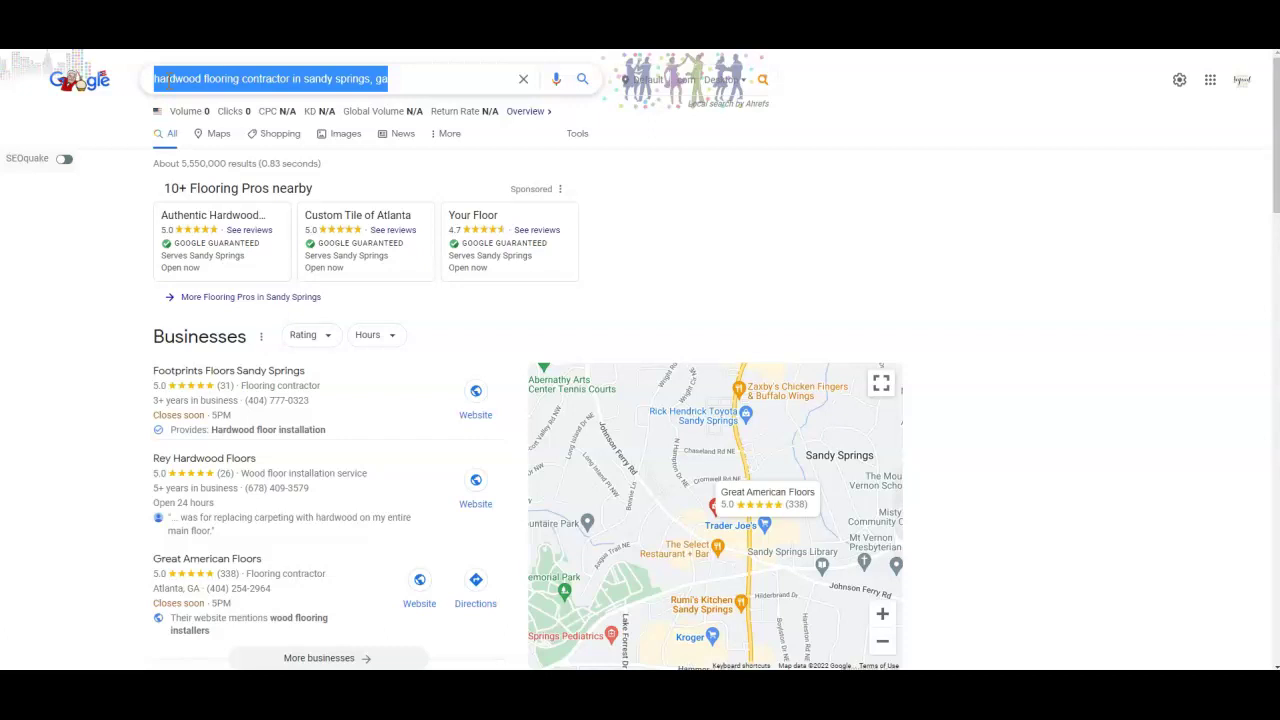
- Examine the Google map listings and organic results for Sandy Springs hardwood flooring, comparing the ranking sites and their Ahrefs metrics
{"action": "mouse_move", "coordinate": [167, 255]}
{"action": "scroll", "coordinate": [110, 355], "scroll_direction": "down", "scroll_amount": 2}
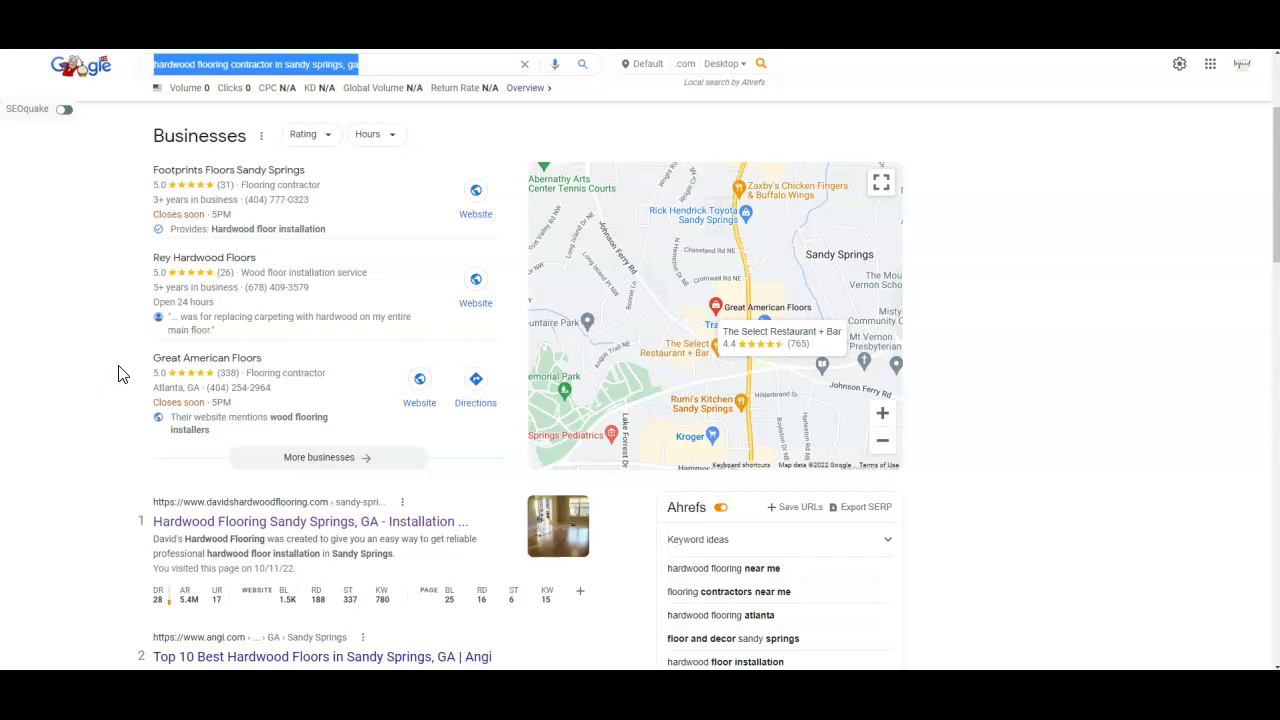
{"action": "scroll", "coordinate": [118, 374], "scroll_direction": "down", "scroll_amount": 2}
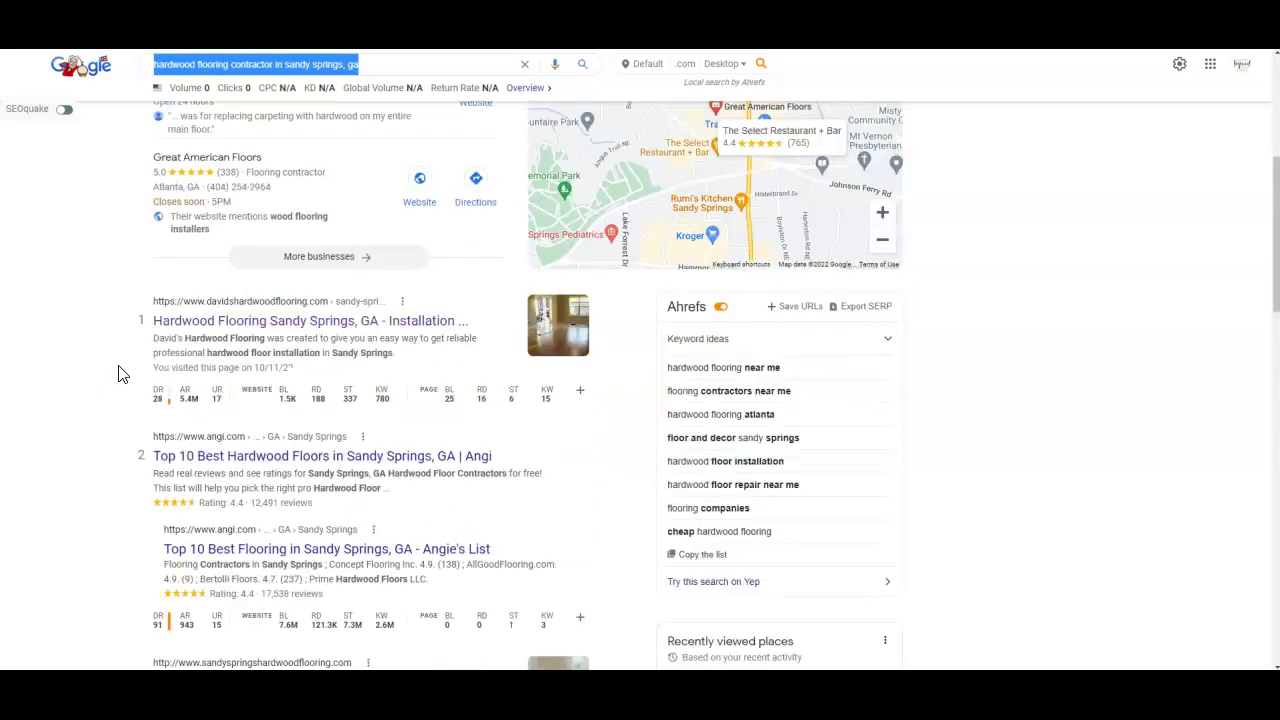
{"action": "scroll", "coordinate": [118, 374], "scroll_direction": "down", "scroll_amount": 4}
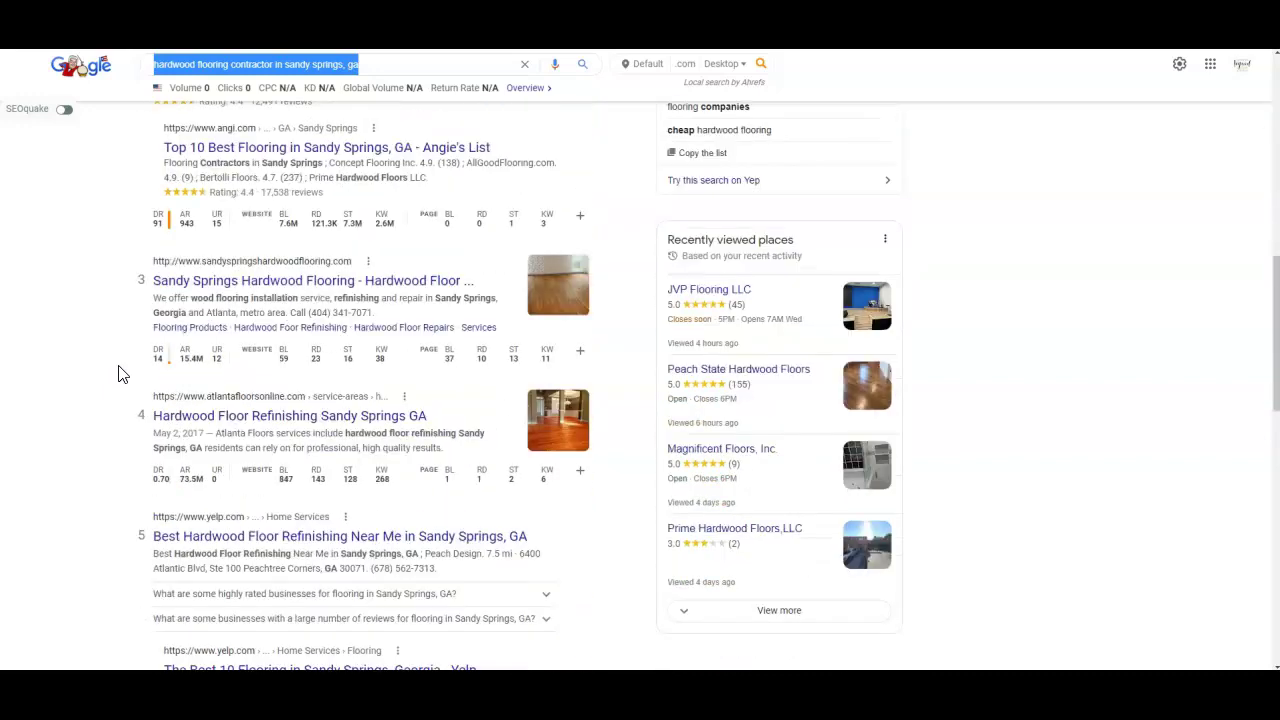
{"action": "scroll", "coordinate": [118, 374], "scroll_direction": "down", "scroll_amount": 2}
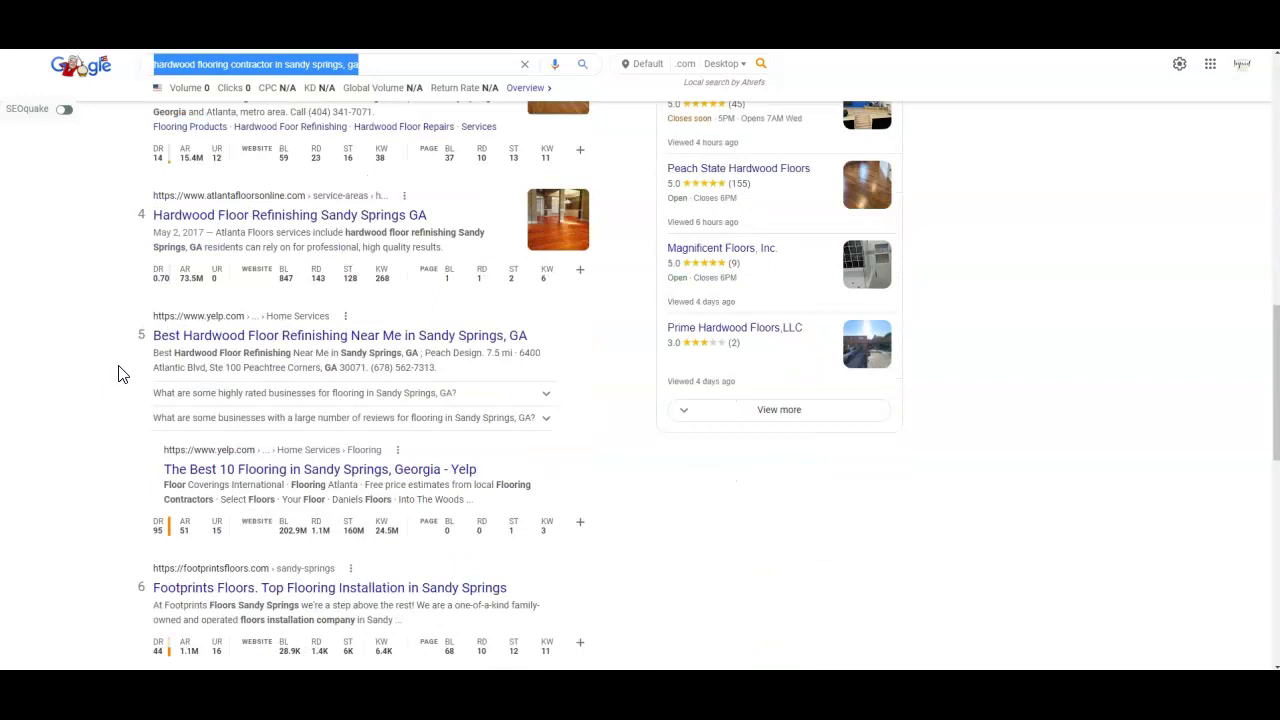
{"action": "scroll", "coordinate": [118, 374], "scroll_direction": "down", "scroll_amount": 2}
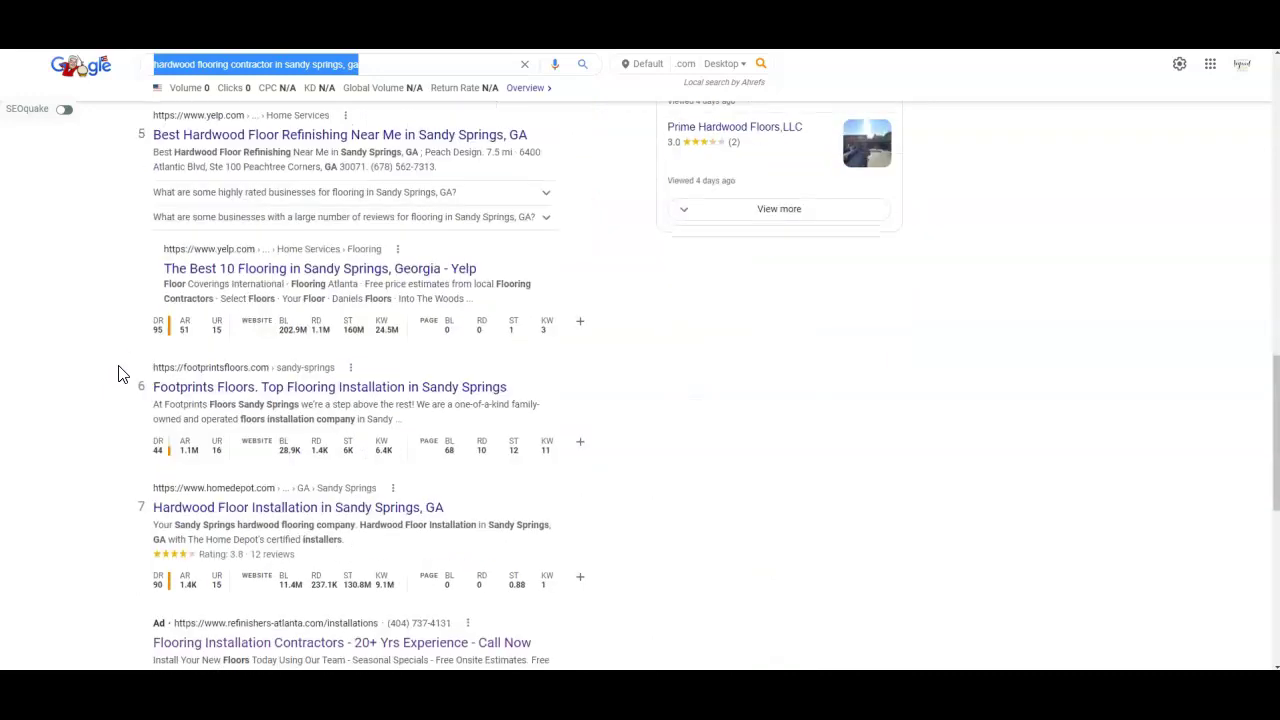
{"action": "scroll", "coordinate": [118, 374], "scroll_direction": "down", "scroll_amount": 4}
{"action": "scroll", "coordinate": [116, 374], "scroll_direction": "up", "scroll_amount": 6}
{"action": "scroll", "coordinate": [113, 374], "scroll_direction": "up", "scroll_amount": 4}
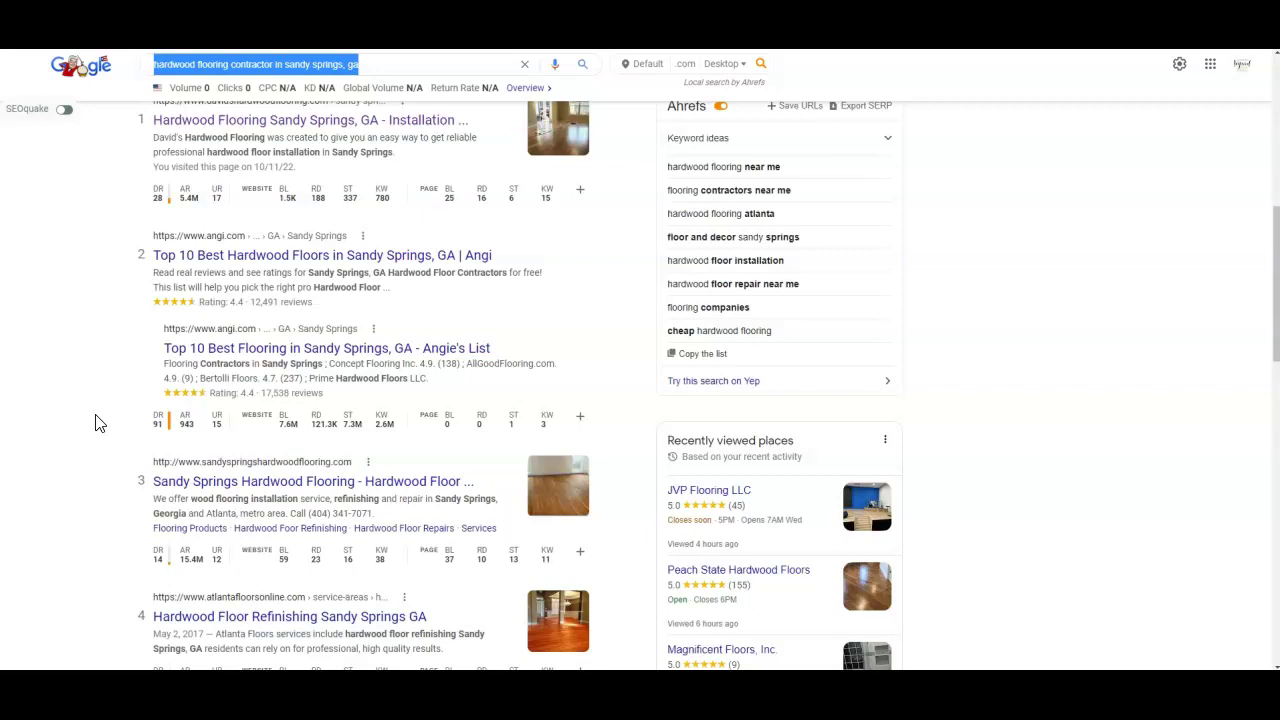
{"action": "scroll", "coordinate": [97, 423], "scroll_direction": "down", "scroll_amount": 2}
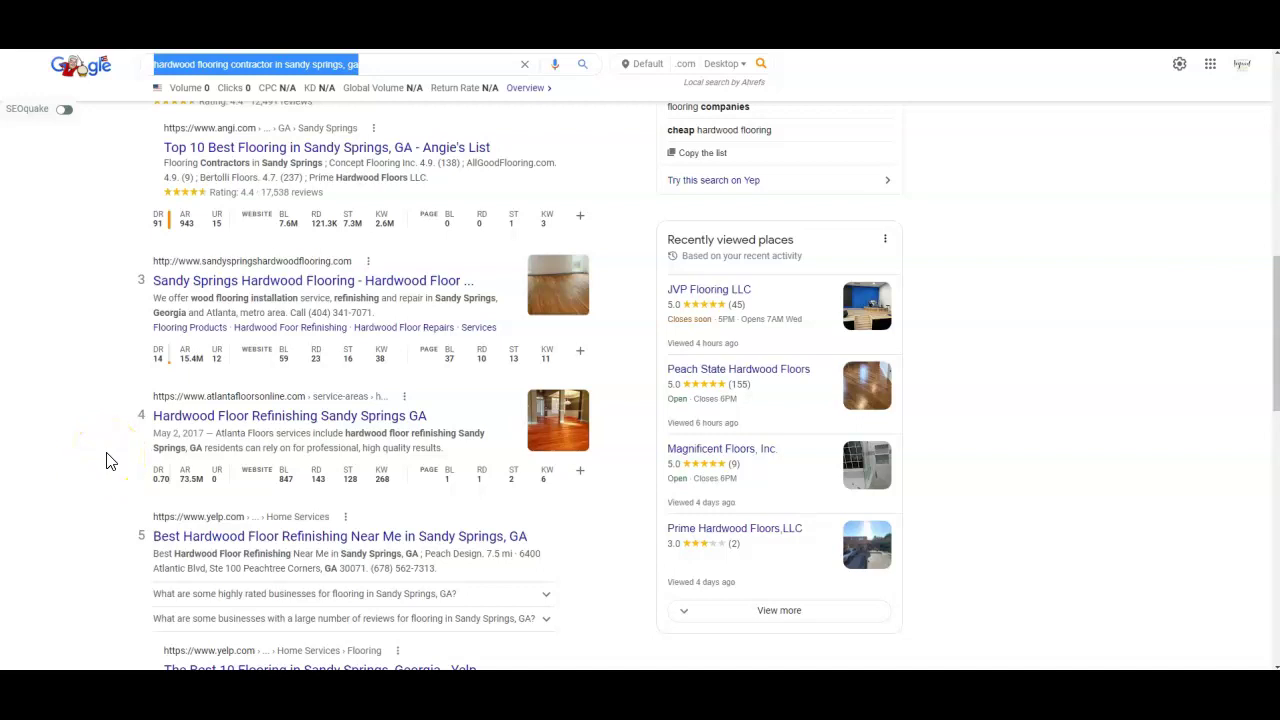
- Open the first organic result, David's Hardwood Flooring, and highlight "professional hardwood floor installation in Sandy Springs" in its introduction
{"action": "scroll", "coordinate": [117, 450], "scroll_direction": "up", "scroll_amount": 2}
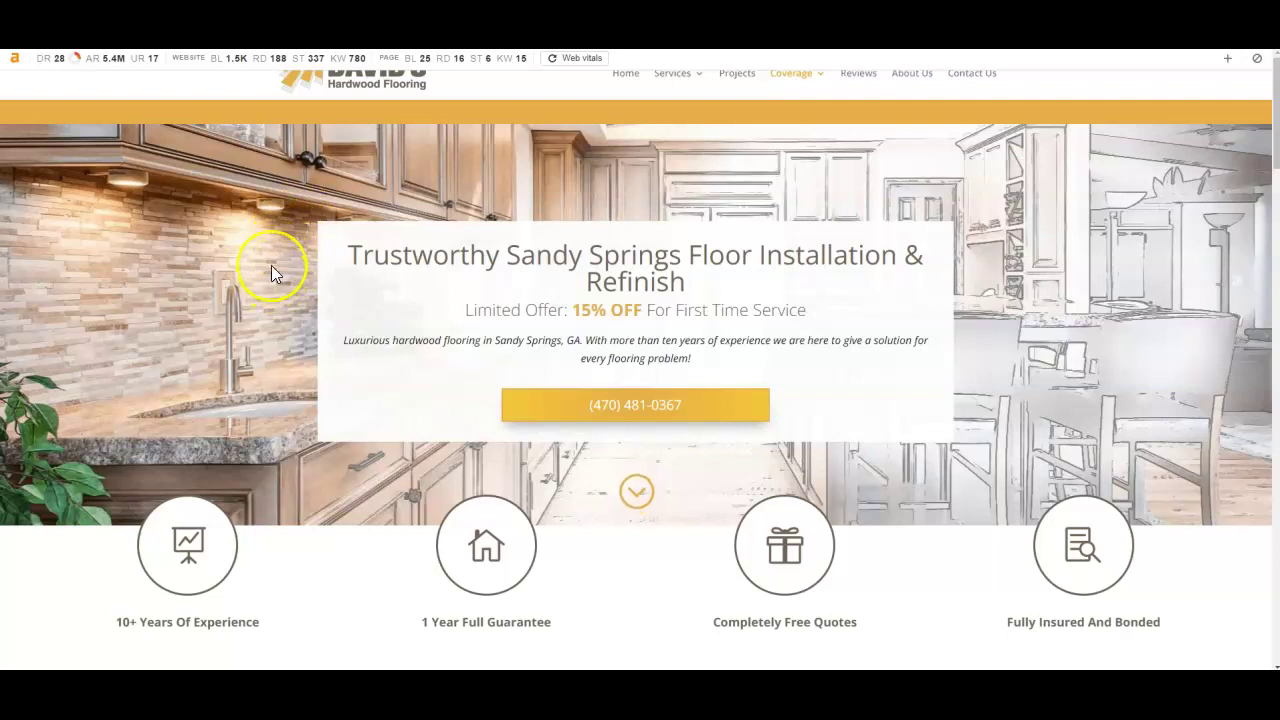
{"action": "scroll", "coordinate": [271, 266], "scroll_direction": "down", "scroll_amount": 2}
{"action": "scroll", "coordinate": [272, 268], "scroll_direction": "down", "scroll_amount": 1}
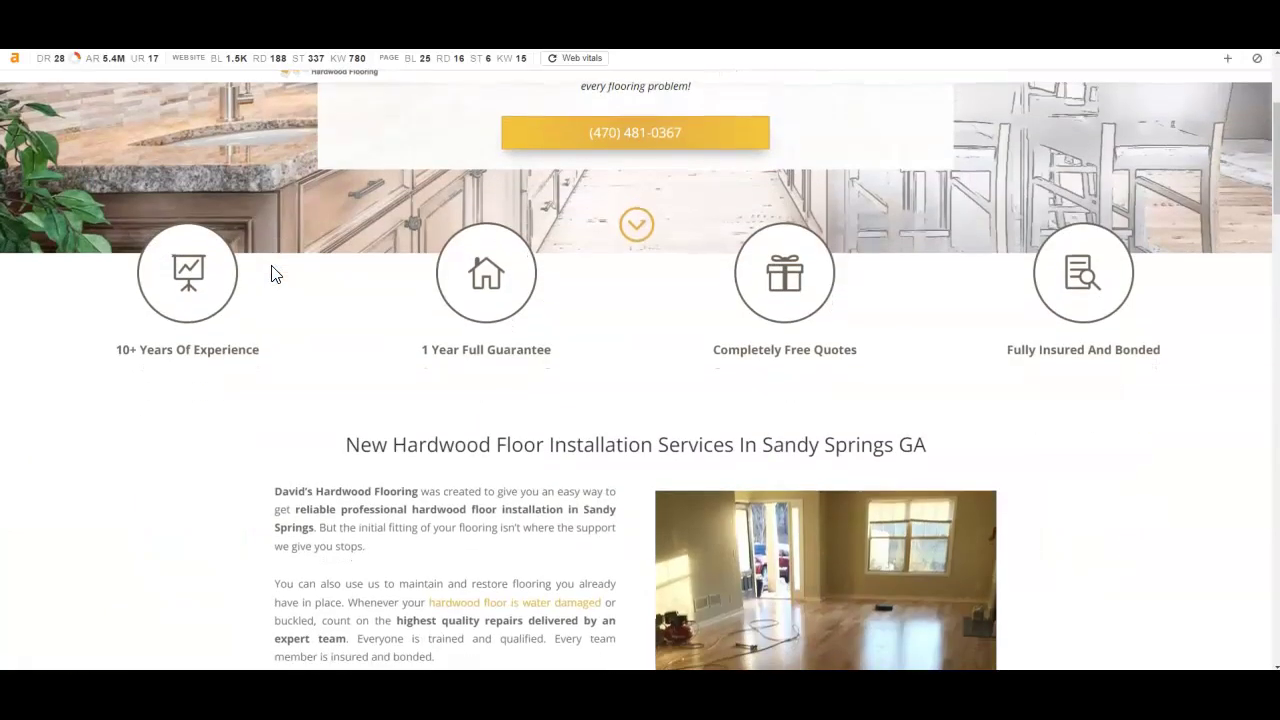
{"action": "scroll", "coordinate": [276, 275], "scroll_direction": "down", "scroll_amount": 3}
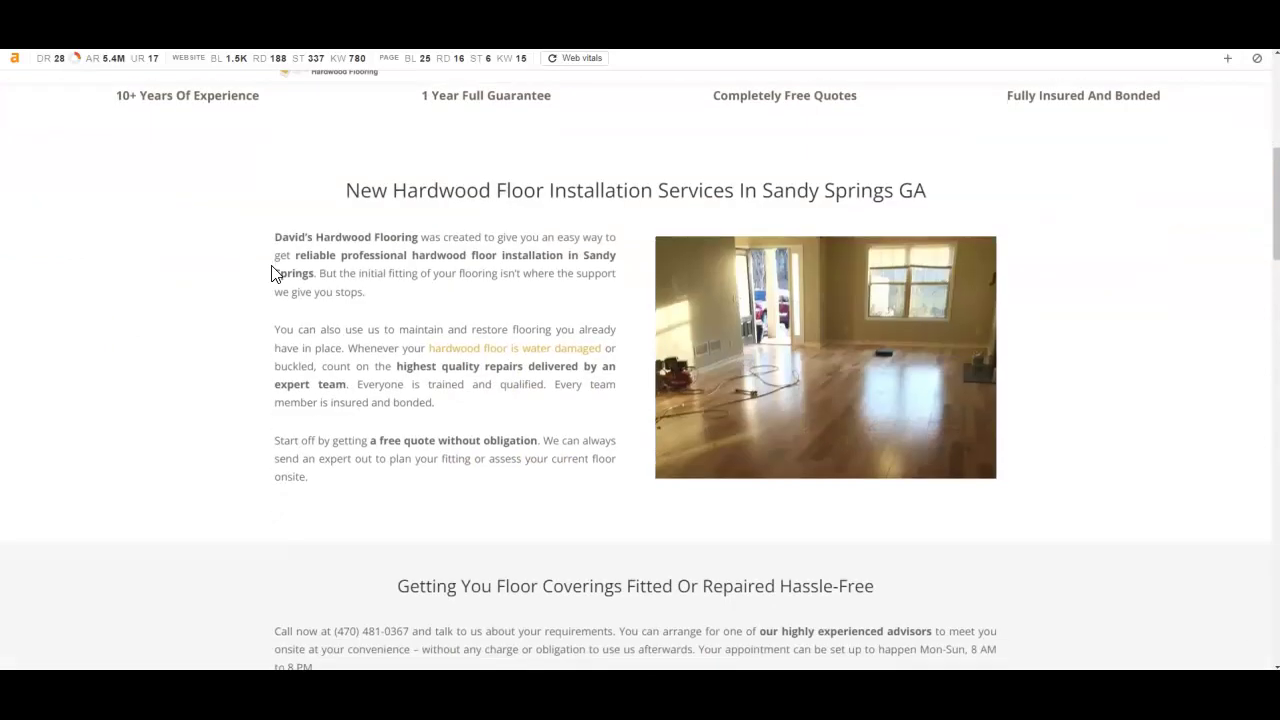
{"action": "scroll", "coordinate": [271, 273], "scroll_direction": "down", "scroll_amount": 3}
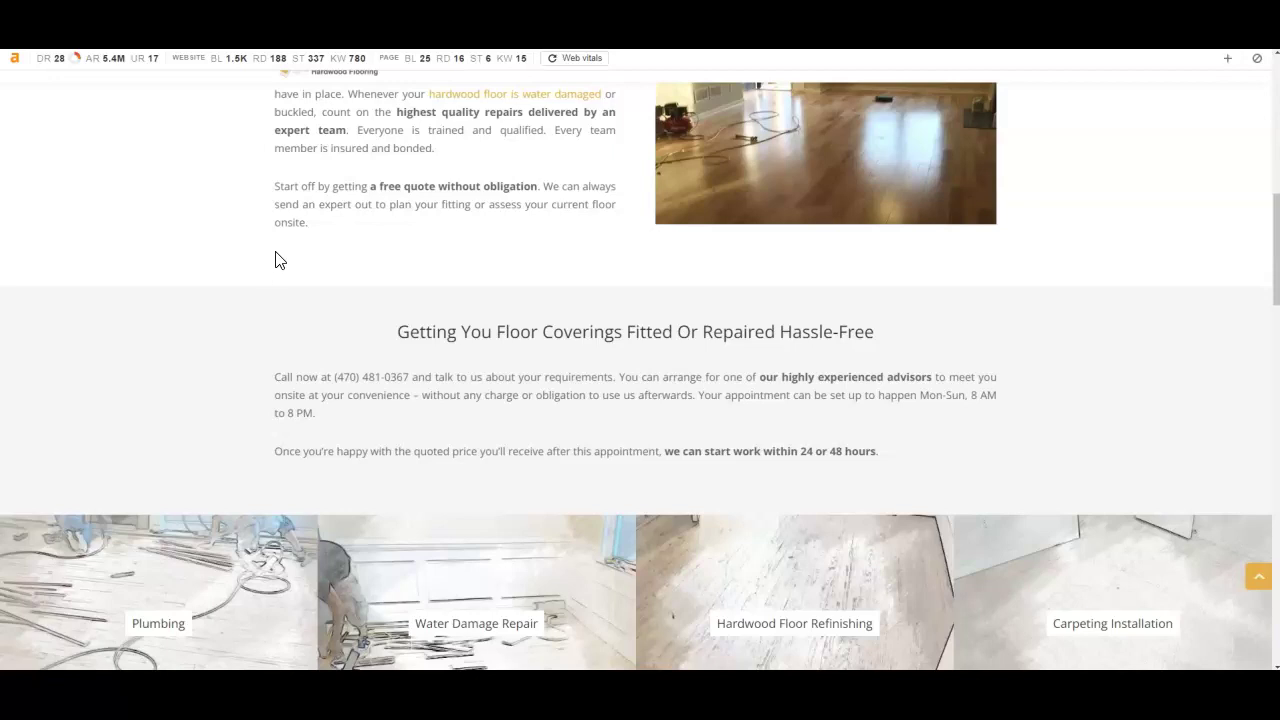
{"action": "scroll", "coordinate": [250, 275], "scroll_direction": "up", "scroll_amount": 6}
{"action": "scroll", "coordinate": [235, 305], "scroll_direction": "down", "scroll_amount": 3}
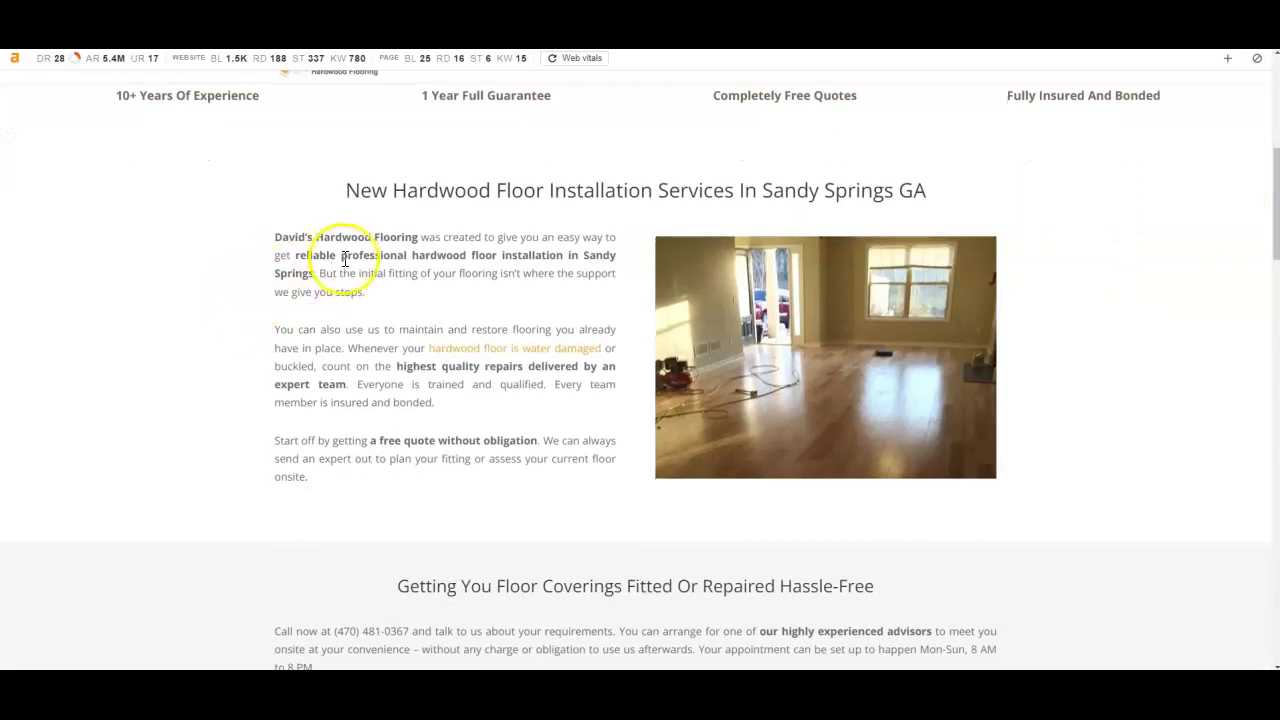
{"action": "left_click_drag", "start_coordinate": [340, 256], "coordinate": [318, 278]}
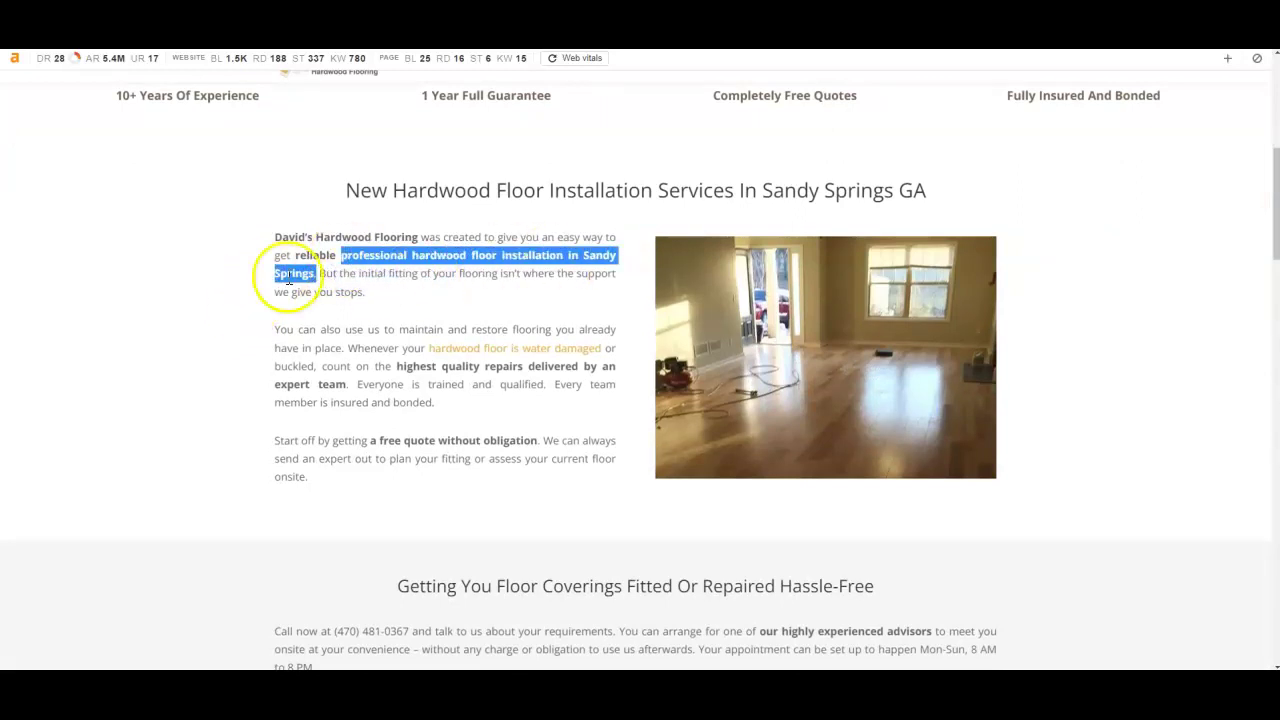
- Highlight "Hardwood Flooring Sandy Springs" in the business name beside the page's embedded map and clear the selection
{"action": "scroll", "coordinate": [160, 345], "scroll_direction": "down", "scroll_amount": 3}
{"action": "scroll", "coordinate": [200, 360], "scroll_direction": "down", "scroll_amount": 15}
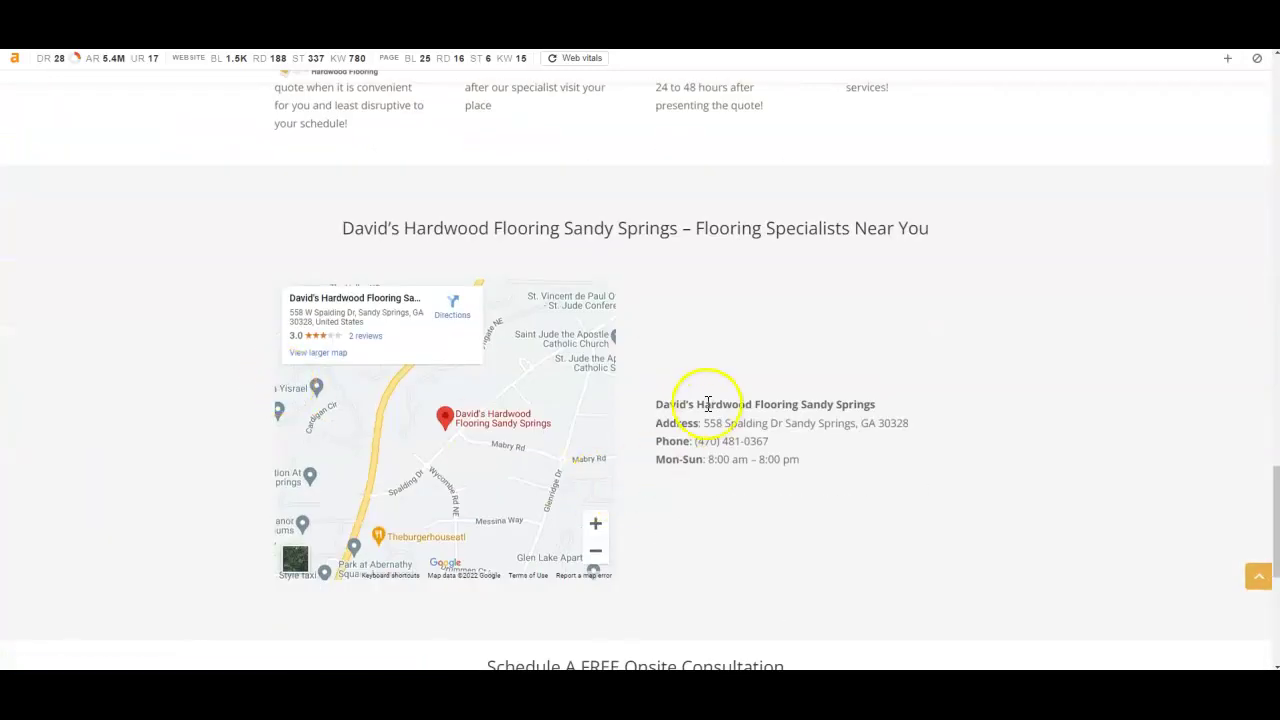
{"action": "left_click_drag", "start_coordinate": [697, 404], "coordinate": [879, 407]}
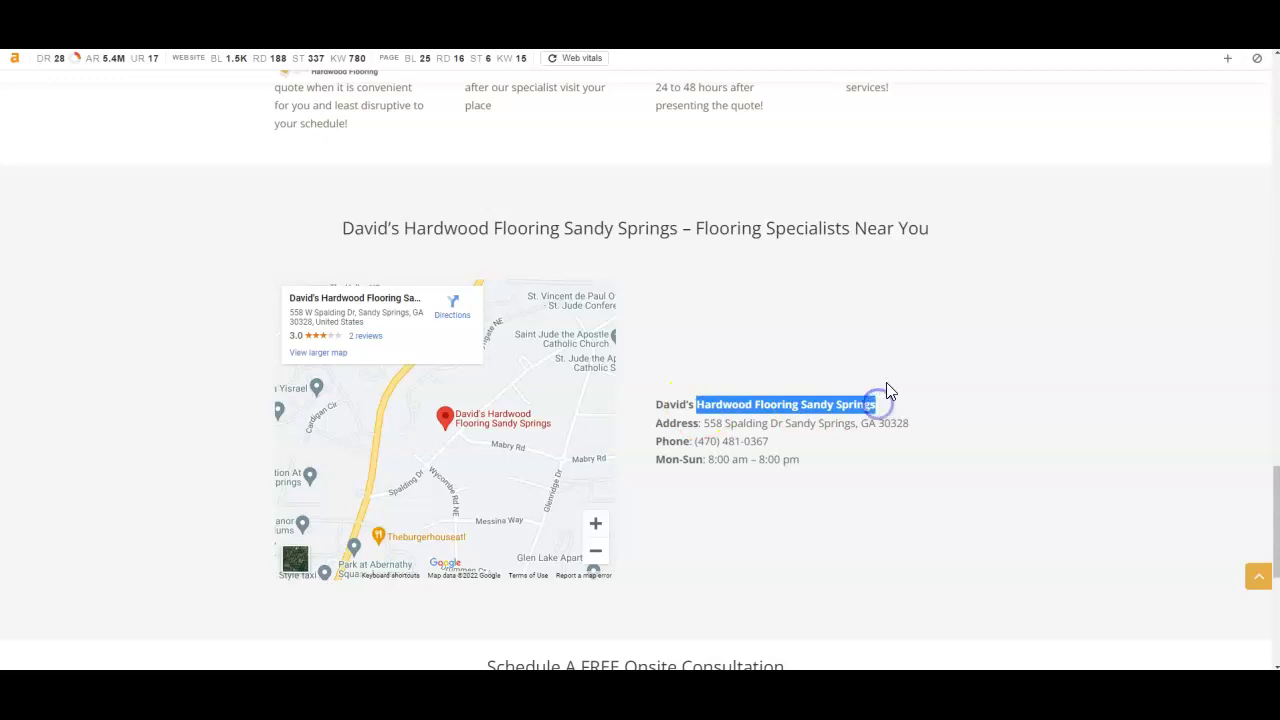
{"action": "left_click", "coordinate": [910, 385]}
{"action": "left_click", "coordinate": [910, 427]}
- Review the rest of the Sandy Springs page, including the footer, contact details, booking steps, FAQ and service tiles
{"action": "scroll", "coordinate": [951, 440], "scroll_direction": "down", "scroll_amount": 5}
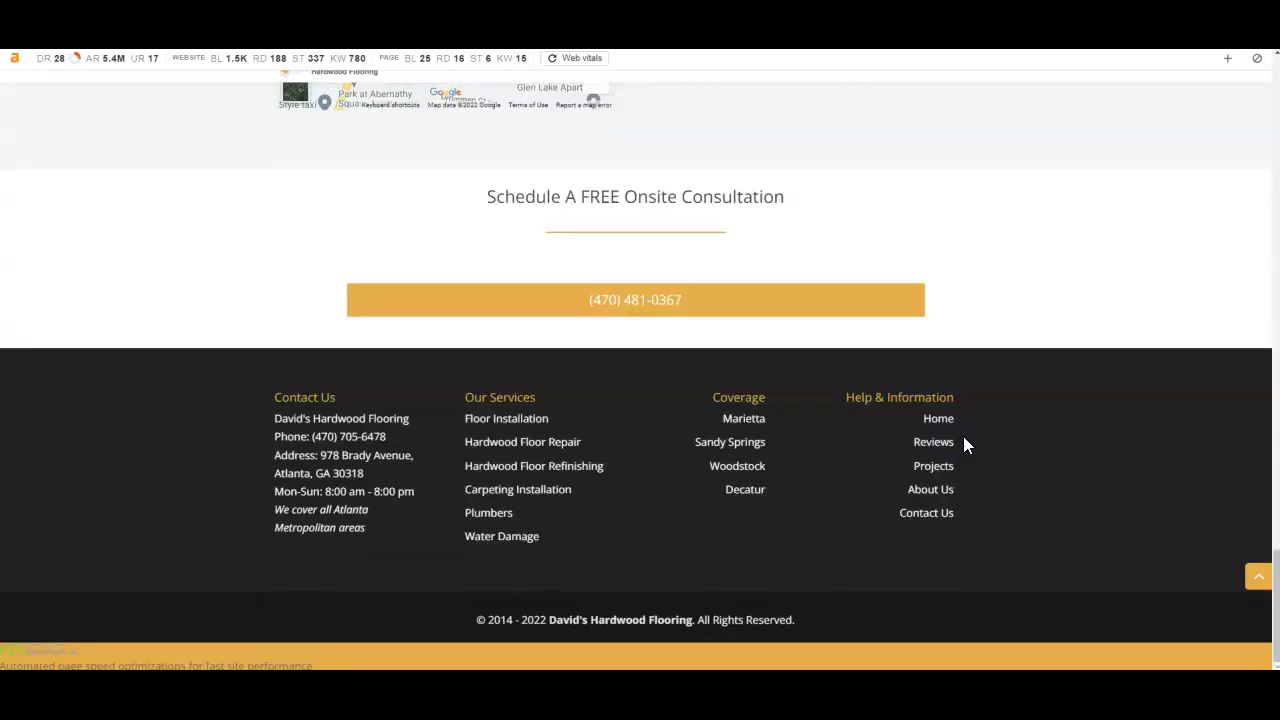
{"action": "scroll", "coordinate": [966, 445], "scroll_direction": "up", "scroll_amount": 3}
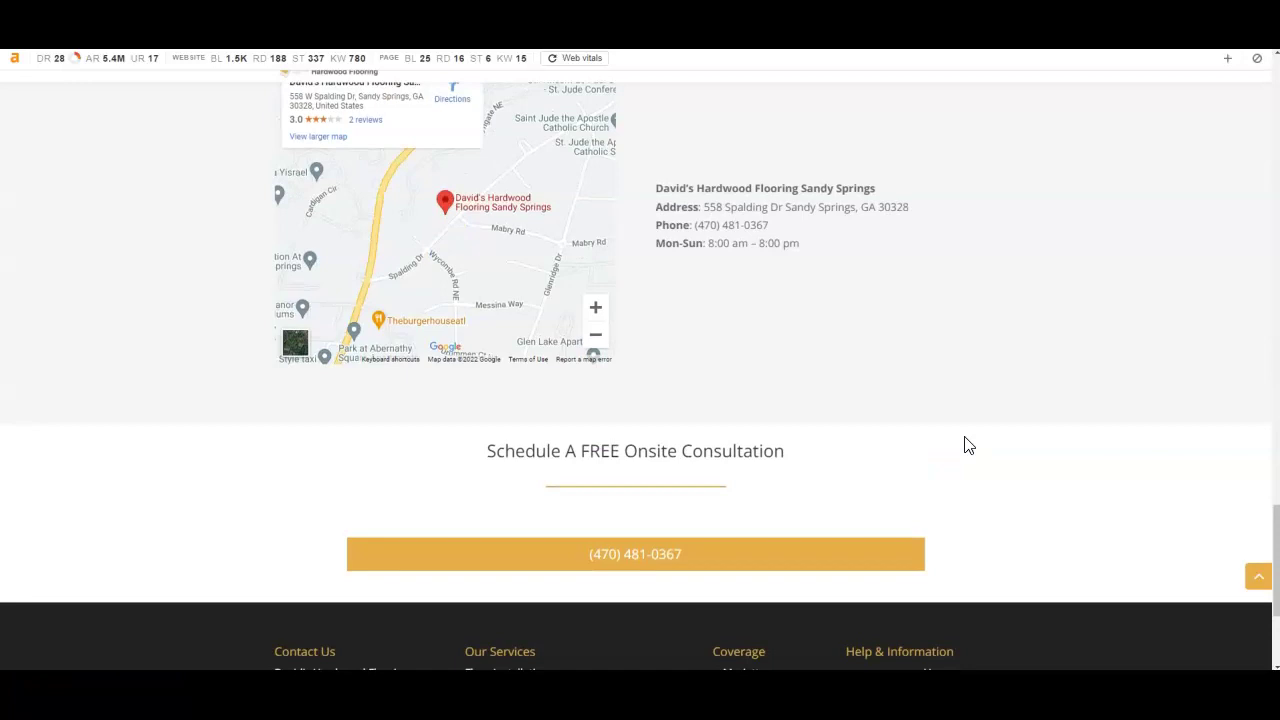
{"action": "scroll", "coordinate": [968, 445], "scroll_direction": "up", "scroll_amount": 3}
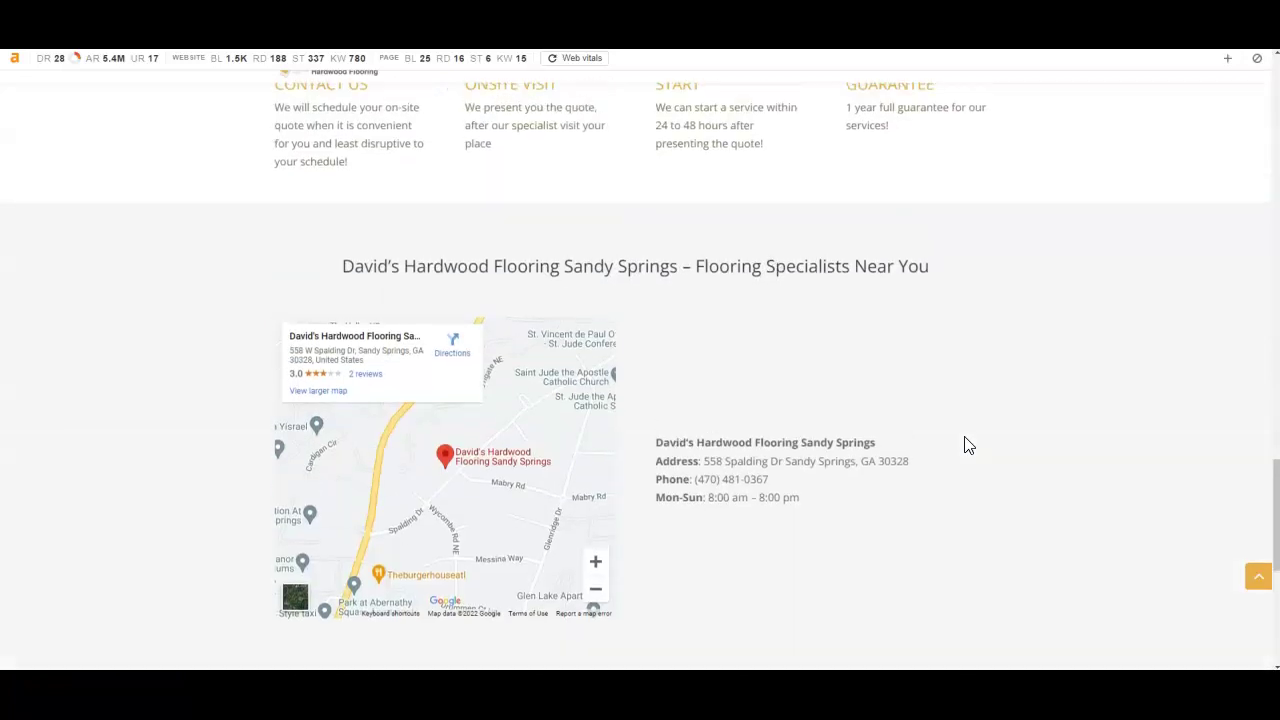
{"action": "scroll", "coordinate": [968, 445], "scroll_direction": "up", "scroll_amount": 3}
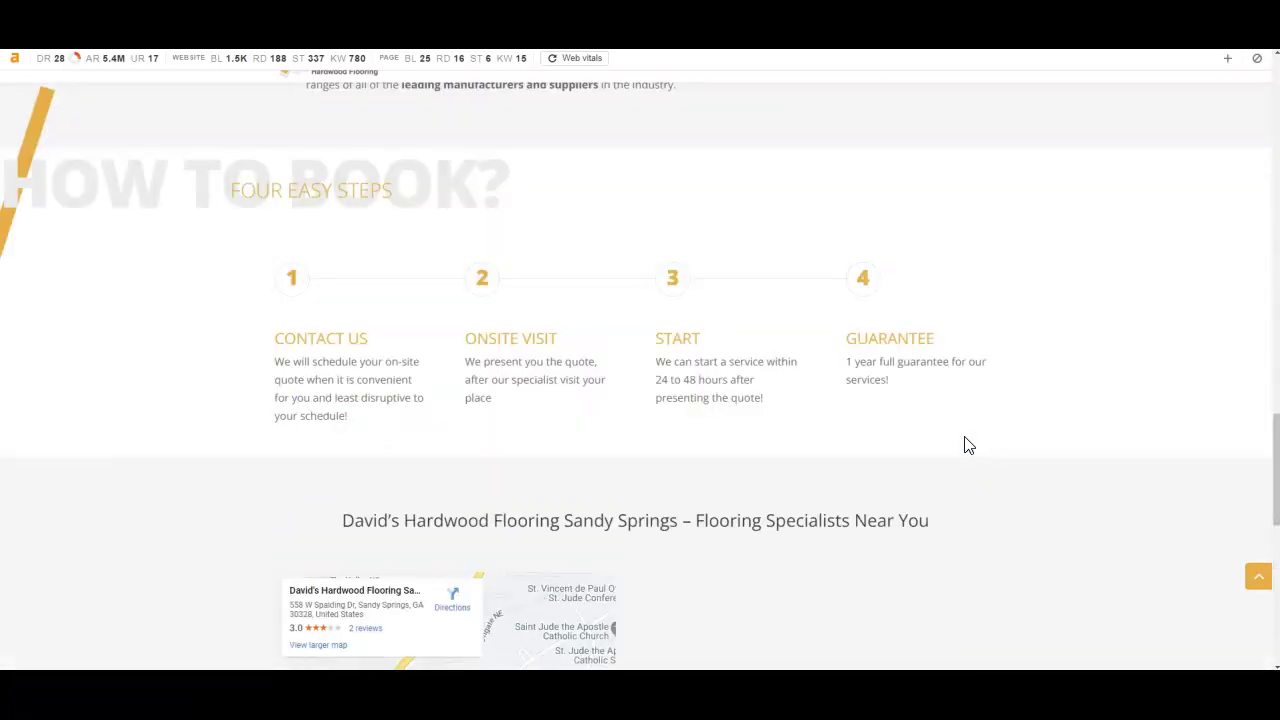
{"action": "scroll", "coordinate": [968, 445], "scroll_direction": "up", "scroll_amount": 3}
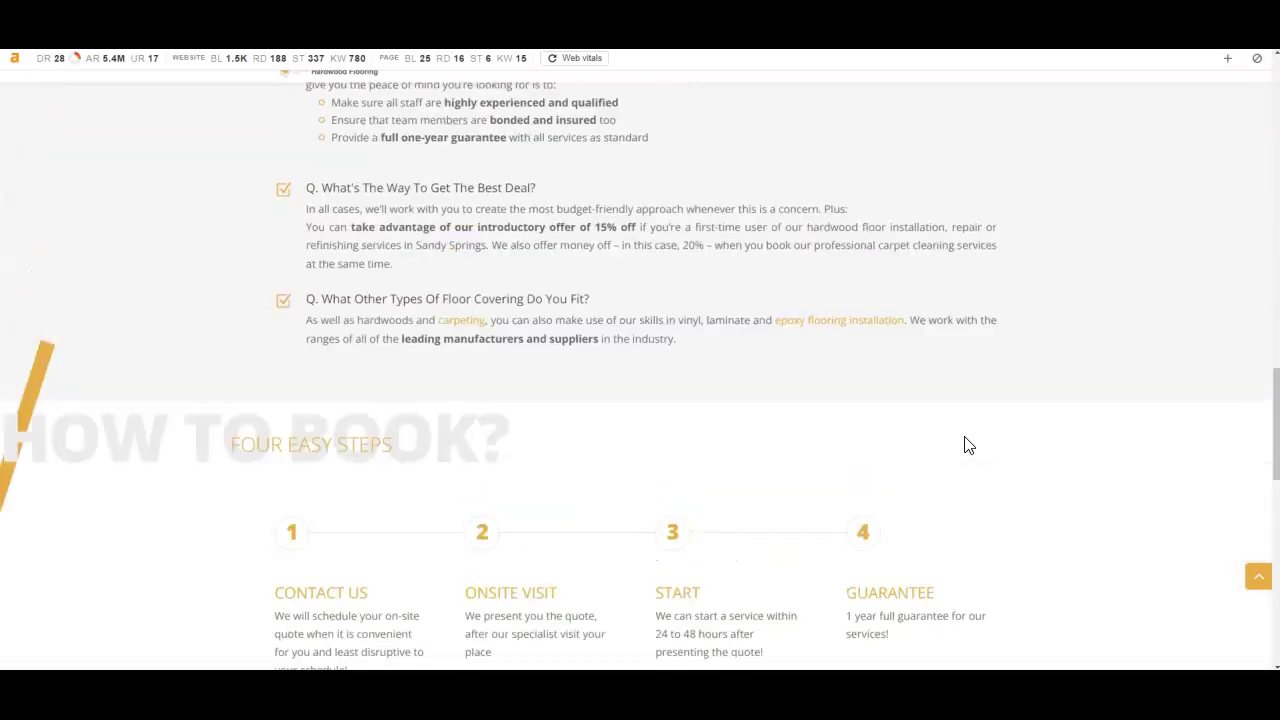
{"action": "scroll", "coordinate": [968, 445], "scroll_direction": "up", "scroll_amount": 6}
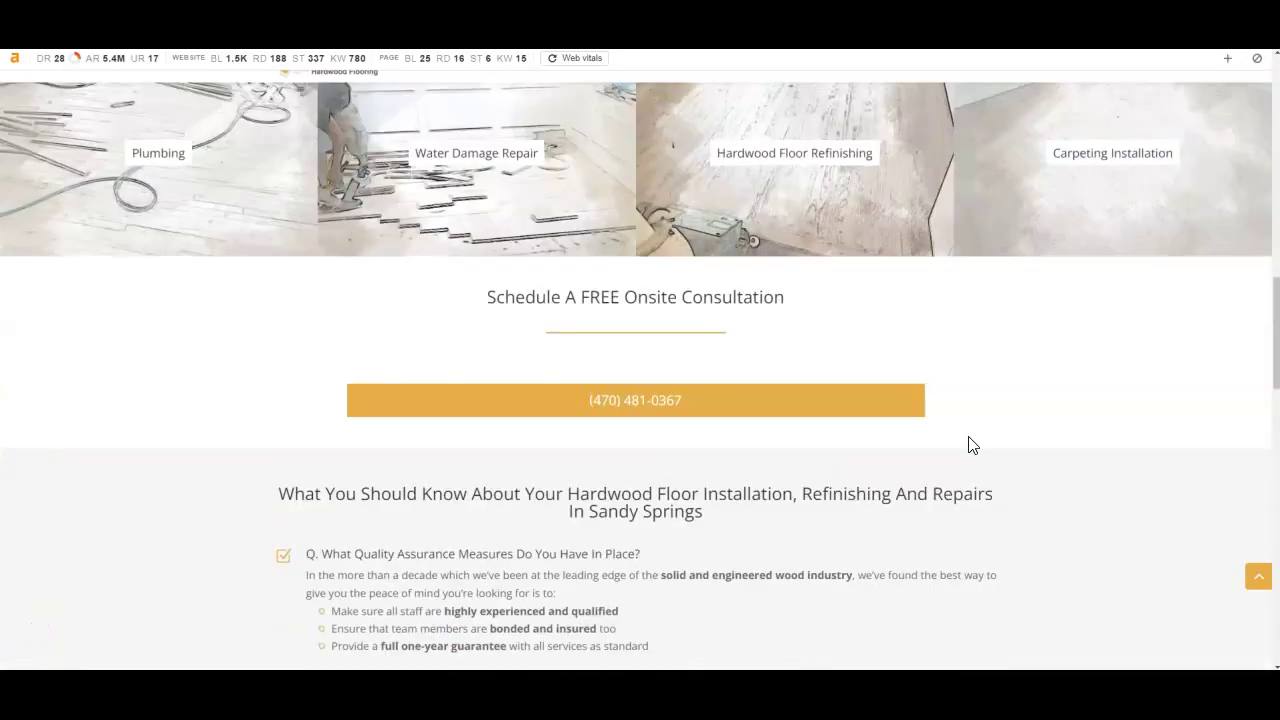
{"action": "scroll", "coordinate": [981, 445], "scroll_direction": "up", "scroll_amount": 3}
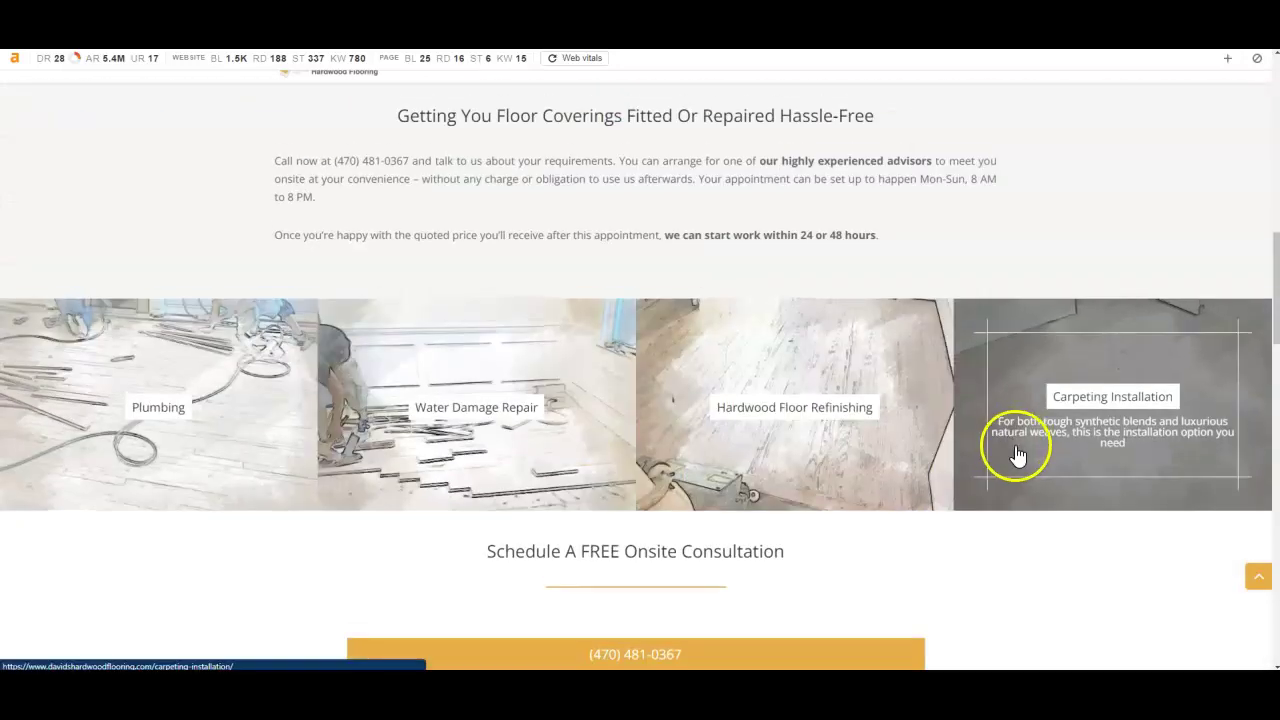
- Reread the Sandy Springs page from the headline offer and guarantees through the installation text, service tiles, consultation section and FAQ
{"action": "scroll", "coordinate": [1000, 528], "scroll_direction": "up", "scroll_amount": 3}
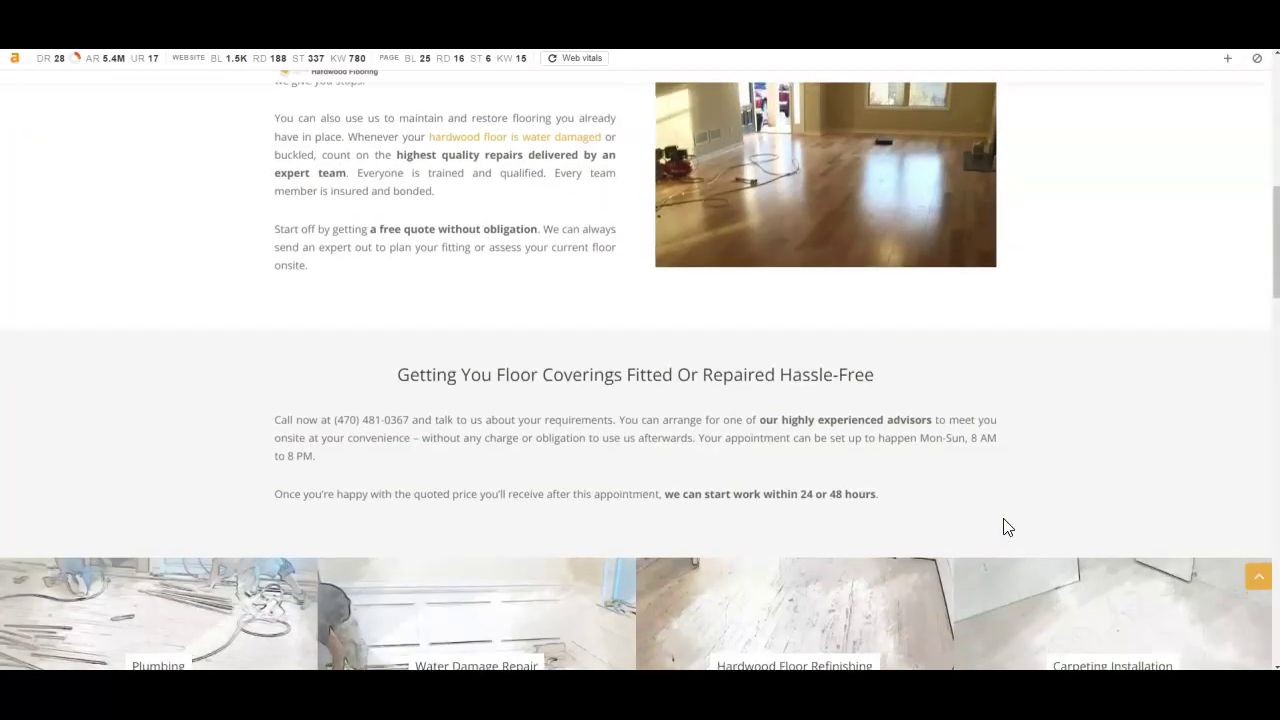
{"action": "scroll", "coordinate": [1006, 527], "scroll_direction": "up", "scroll_amount": 6}
{"action": "scroll", "coordinate": [1007, 527], "scroll_direction": "up", "scroll_amount": 3}
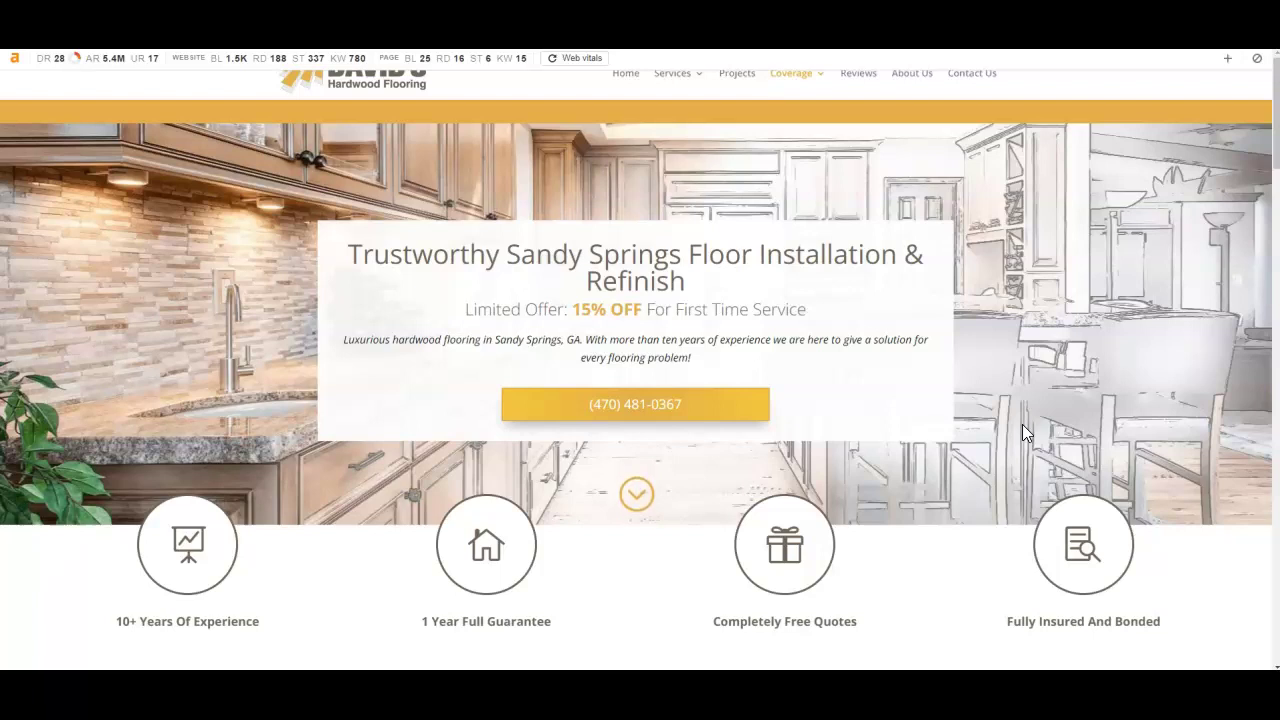
{"action": "scroll", "coordinate": [1022, 424], "scroll_direction": "down", "scroll_amount": 8}
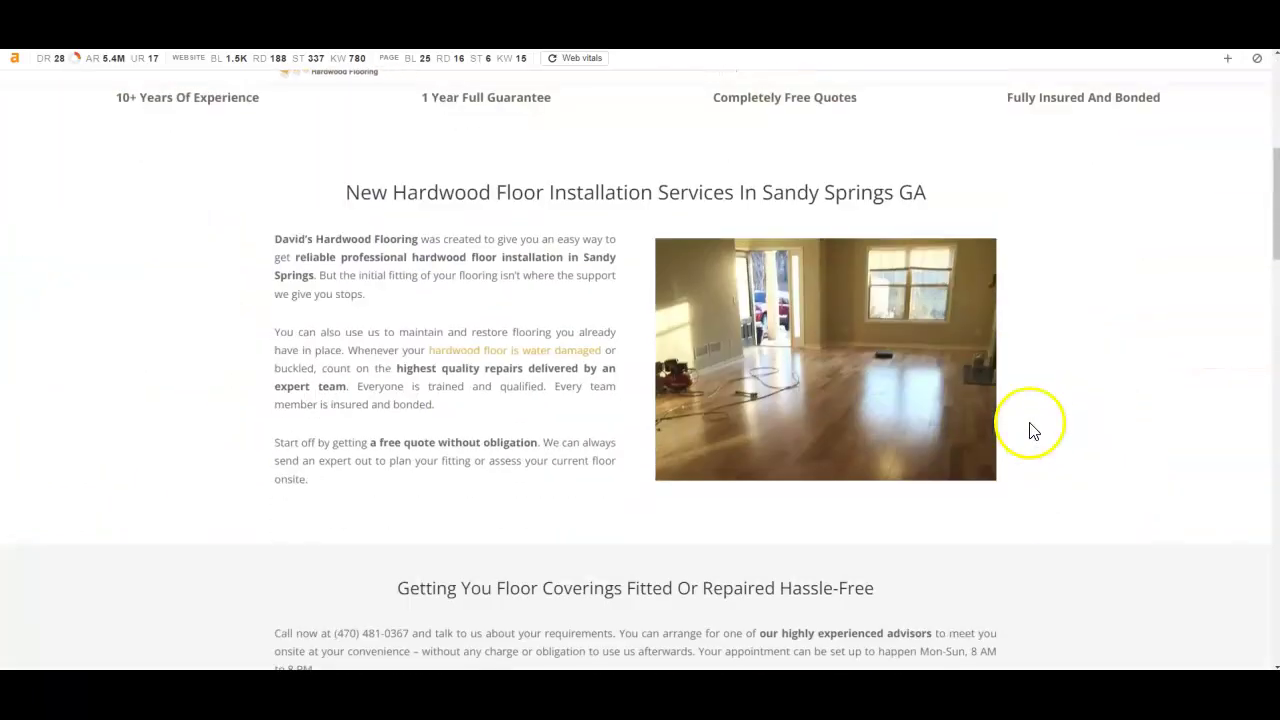
{"action": "scroll", "coordinate": [1040, 432], "scroll_direction": "down", "scroll_amount": 3}
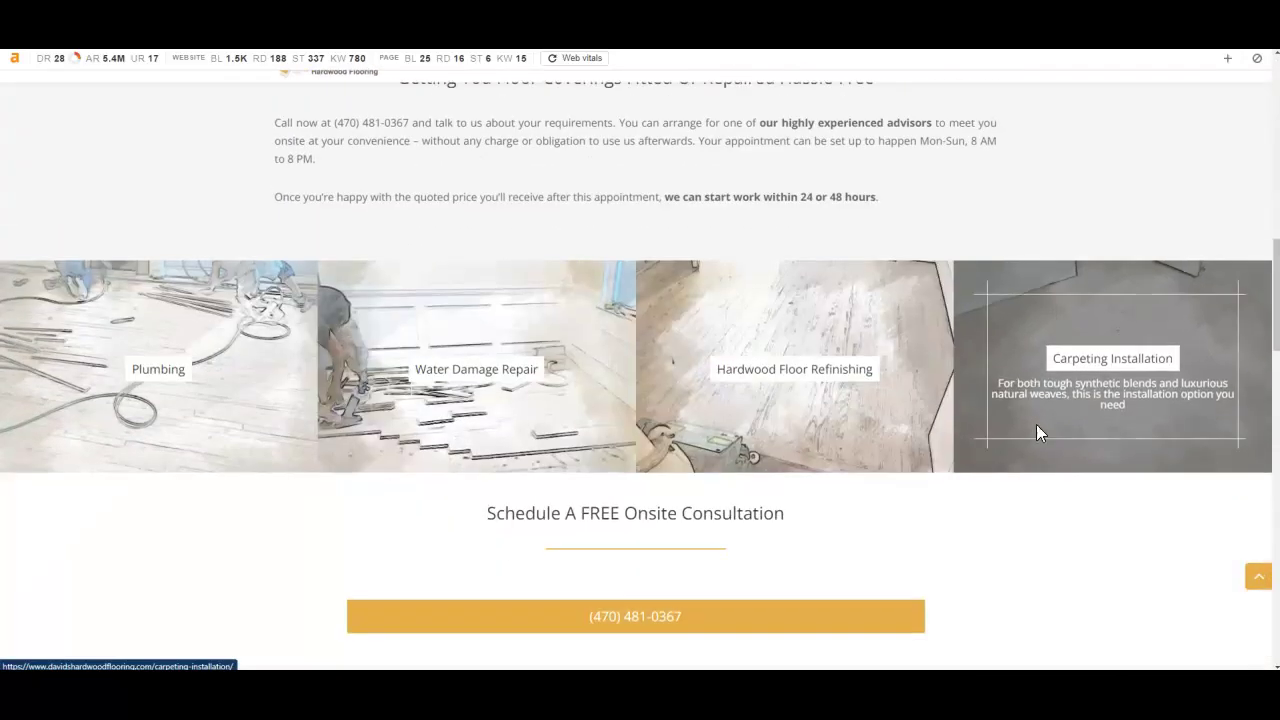
{"action": "scroll", "coordinate": [1040, 432], "scroll_direction": "down", "scroll_amount": 5}
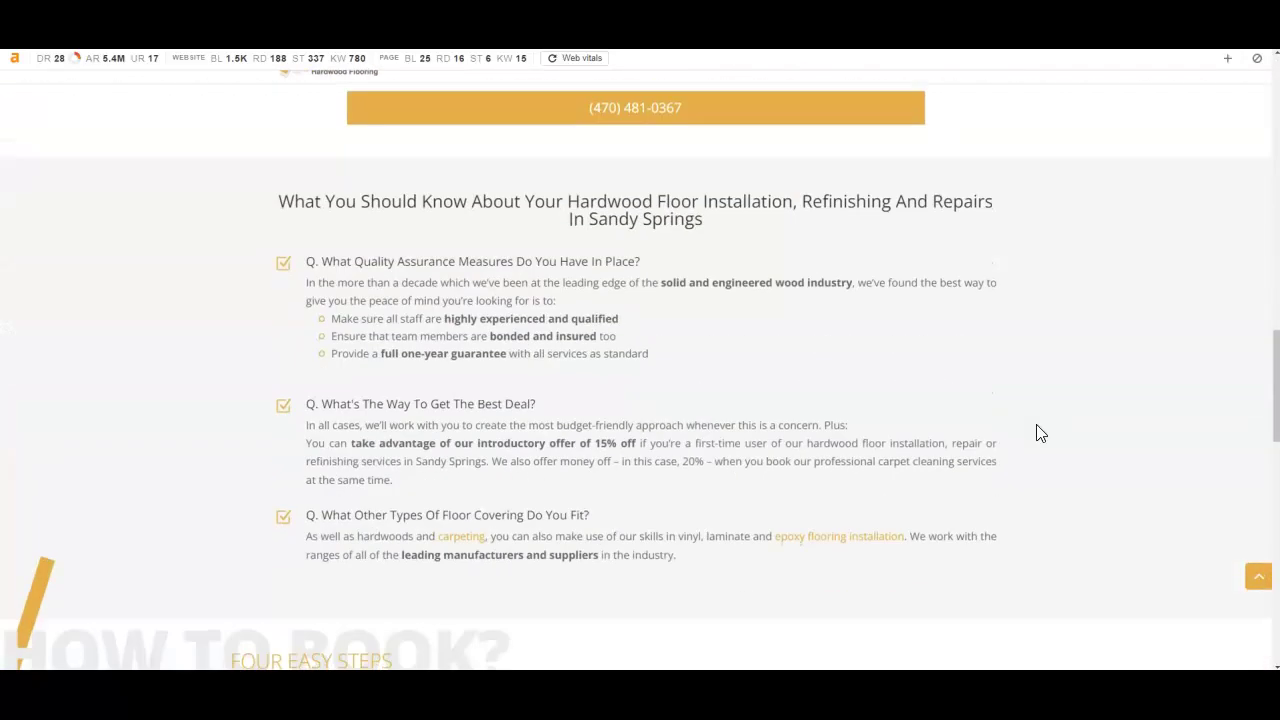
{"action": "scroll", "coordinate": [1040, 432], "scroll_direction": "down", "scroll_amount": 3}
{"action": "scroll", "coordinate": [1040, 432], "scroll_direction": "up", "scroll_amount": 15}
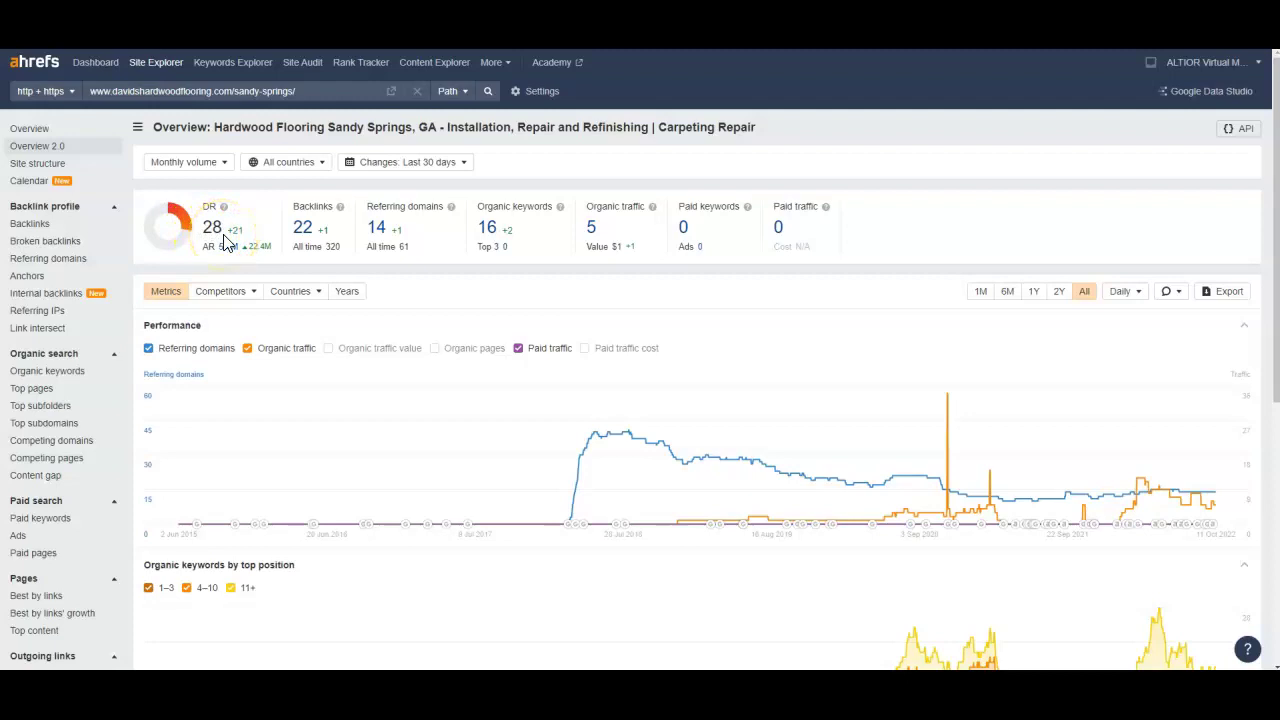
- Examine the Ahrefs backlinks report for the davidshardwoodflooring.com/sandy-springs/ page, then return to its overview
{"action": "left_click", "coordinate": [300, 232]}
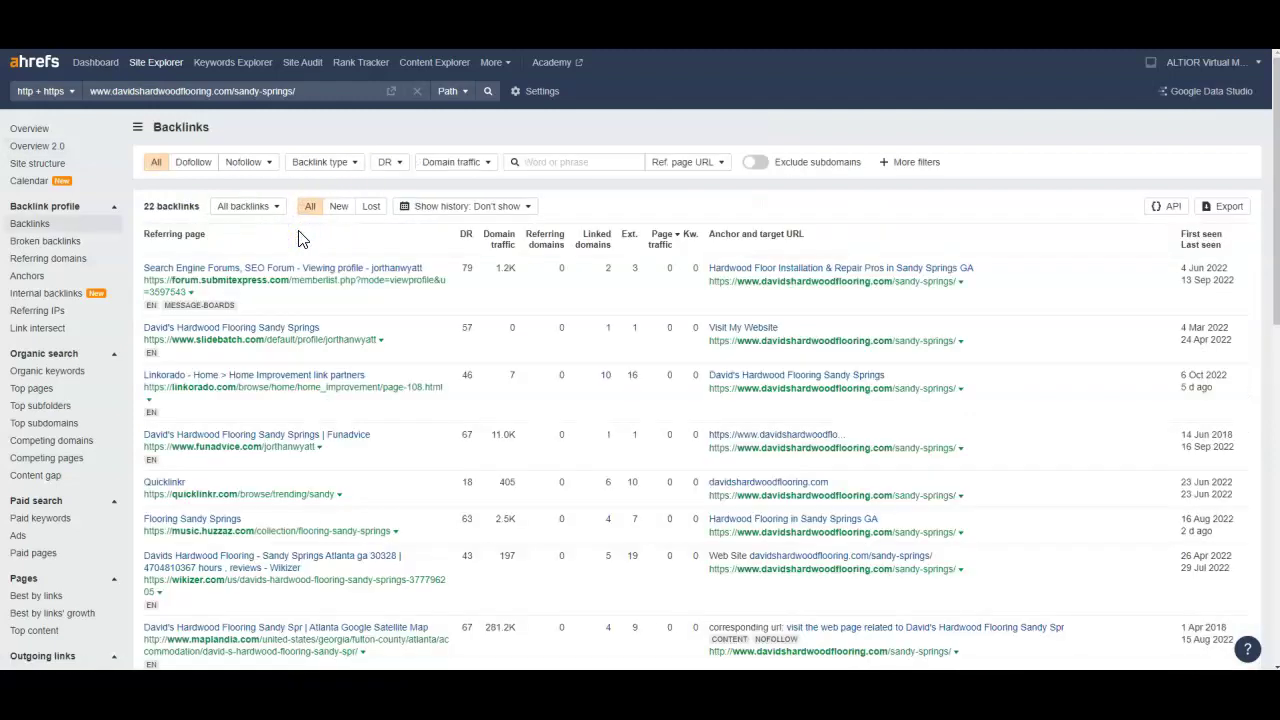
{"action": "scroll", "coordinate": [472, 450], "scroll_direction": "down", "scroll_amount": 3}
{"action": "scroll", "coordinate": [471, 480], "scroll_direction": "down", "scroll_amount": 2}
{"action": "scroll", "coordinate": [471, 366], "scroll_direction": "up", "scroll_amount": 5}
{"action": "left_click", "coordinate": [16, 30]}
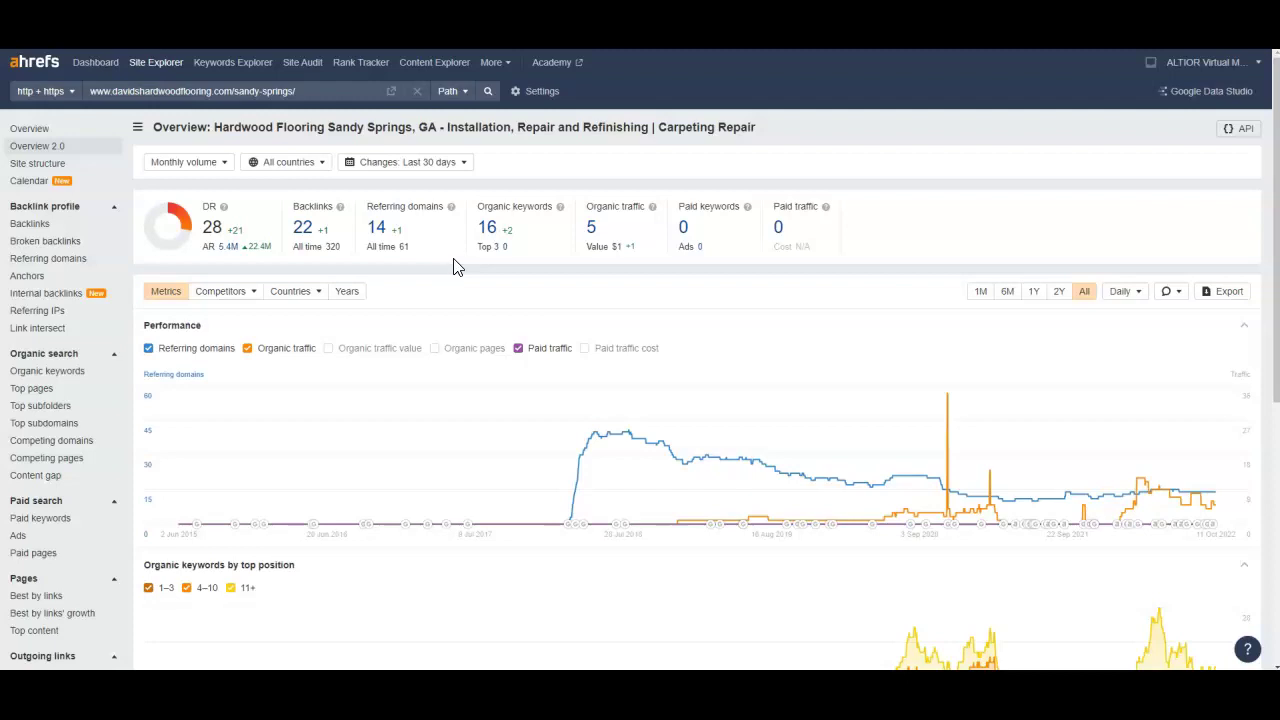
- Open the organic keywords report for the Sandy Springs page and widen its scope to Subdomains
{"action": "left_click", "coordinate": [489, 228]}
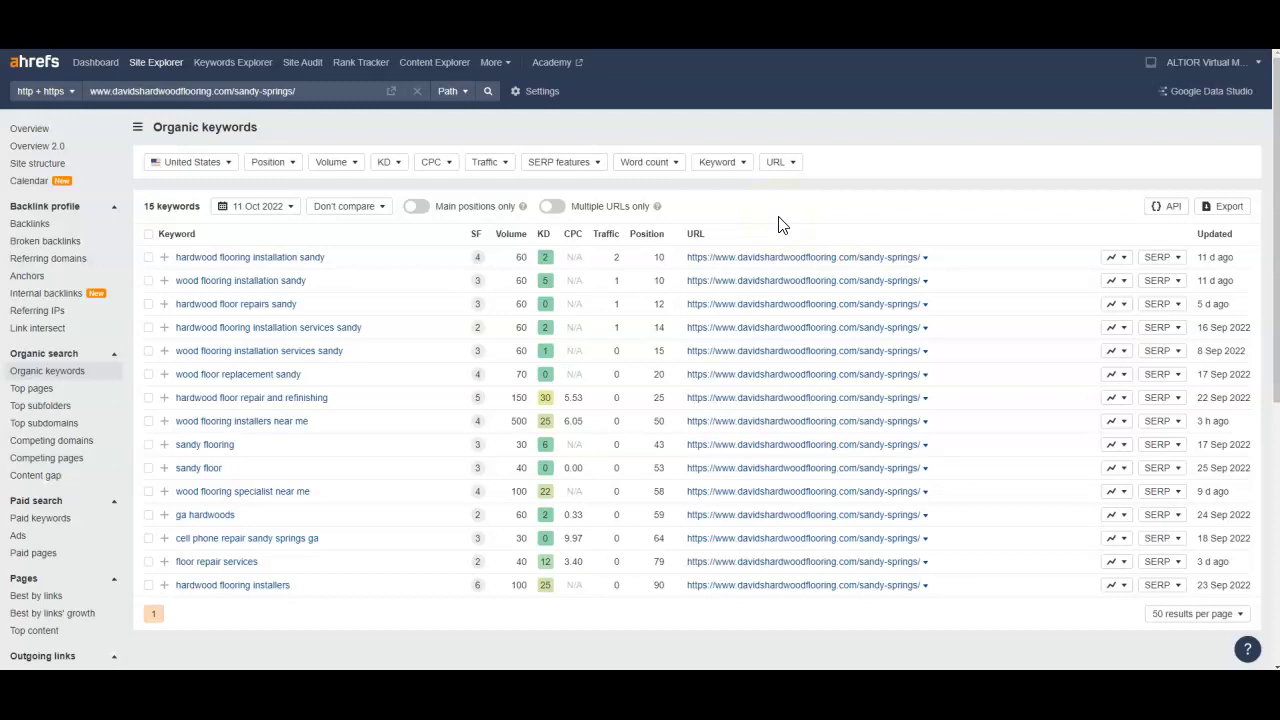
{"action": "left_click", "coordinate": [452, 91]}
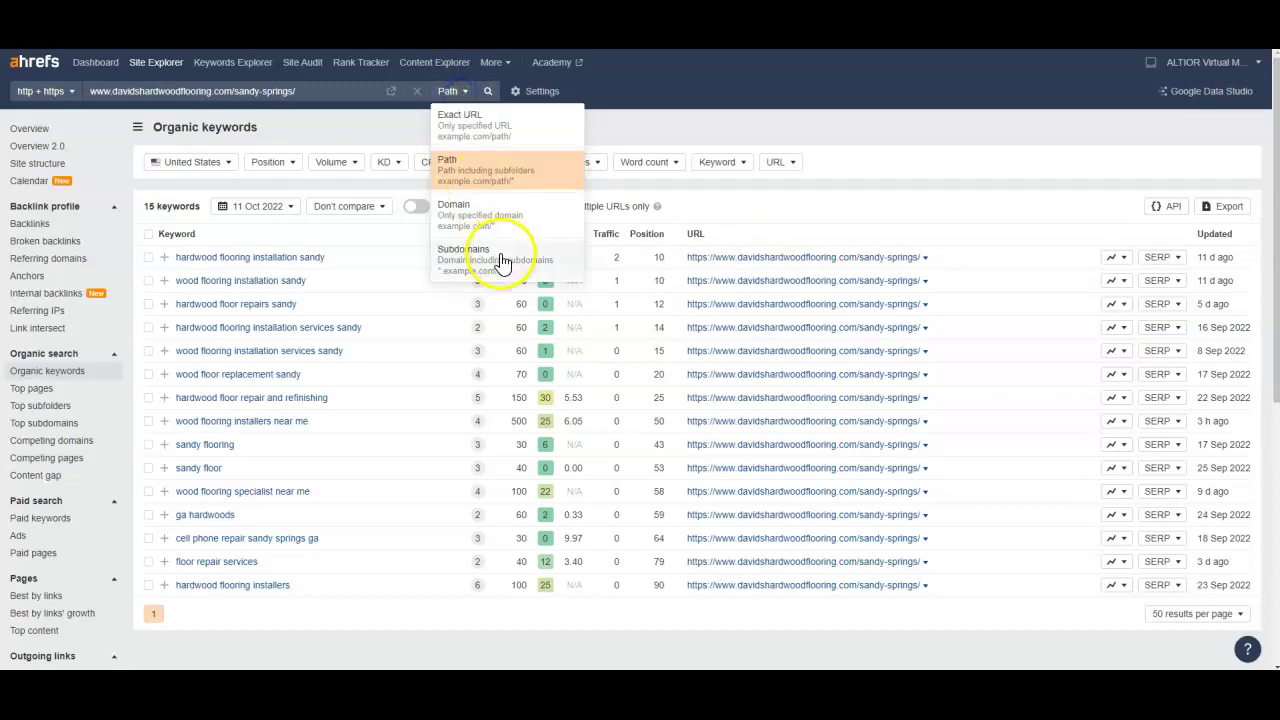
{"action": "left_click", "coordinate": [503, 263]}
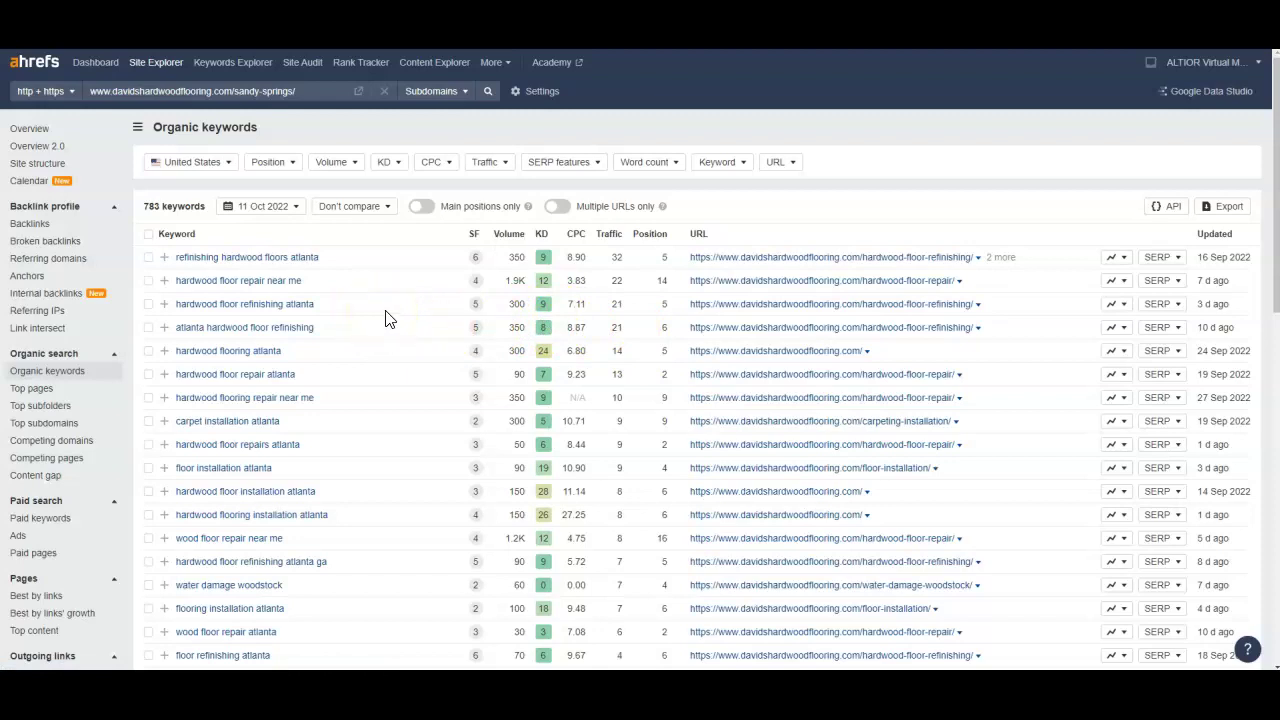
- Examine the domain-wide organic keywords, comparing their search volumes, difficulty, positions and ranking service and city pages
{"action": "scroll", "coordinate": [386, 314], "scroll_direction": "down", "scroll_amount": 2}
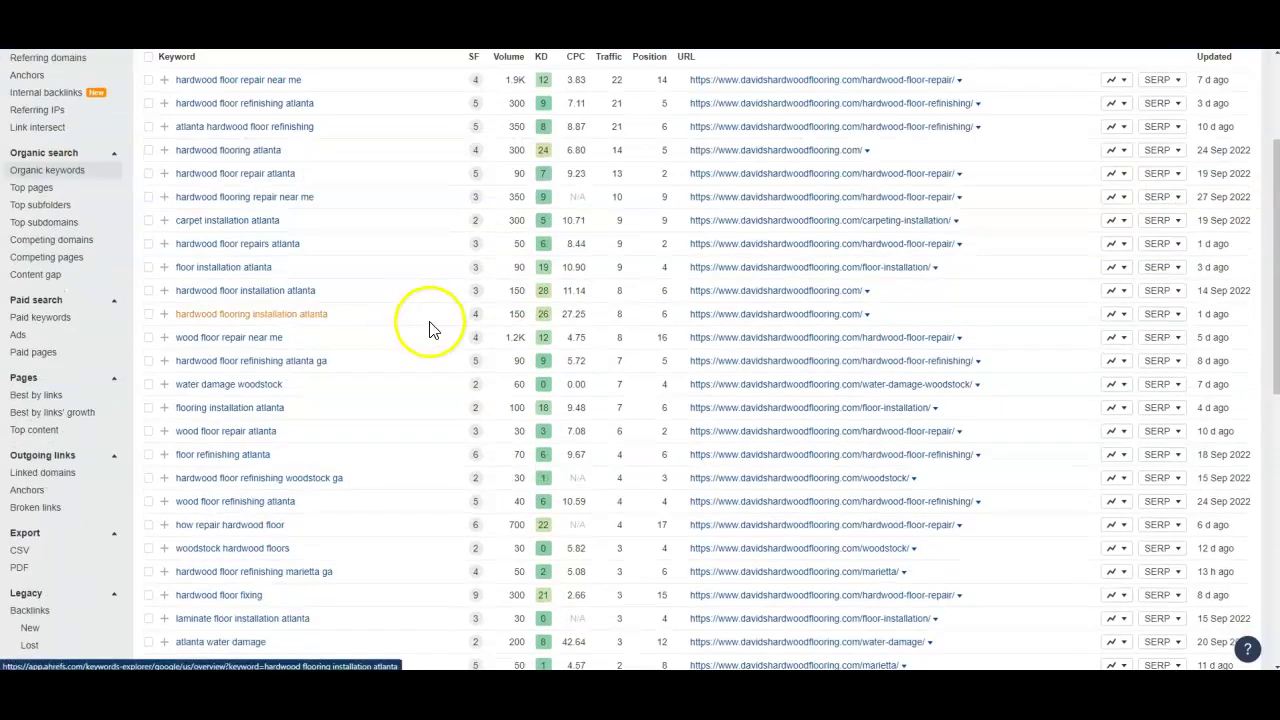
{"action": "mouse_move", "coordinate": [478, 338]}
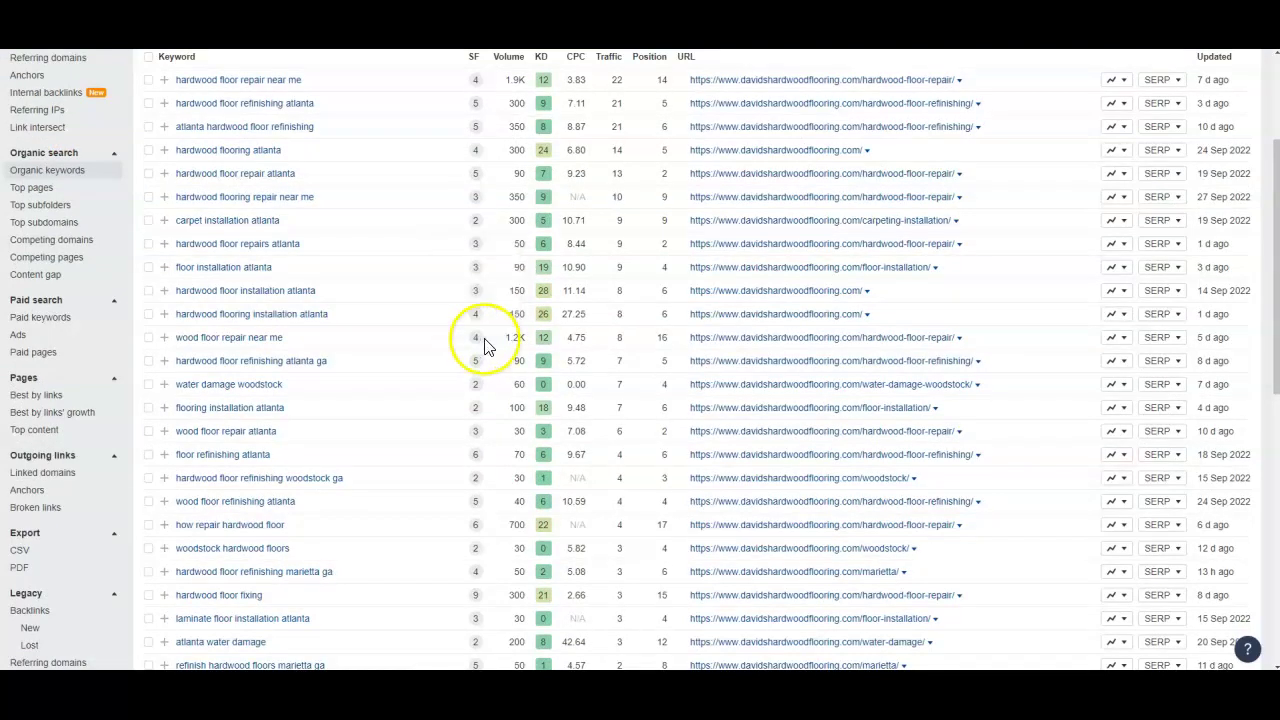
{"action": "scroll", "coordinate": [486, 345], "scroll_direction": "down", "scroll_amount": 2}
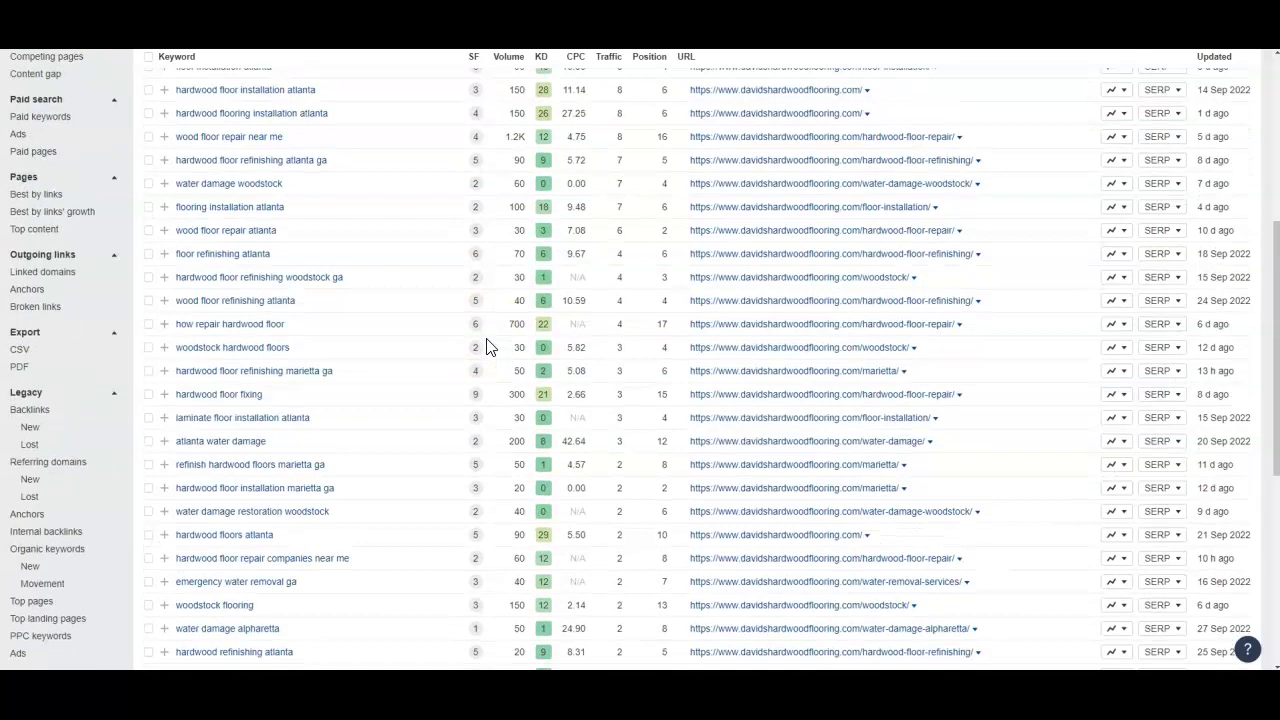
{"action": "scroll", "coordinate": [486, 345], "scroll_direction": "down", "scroll_amount": 2}
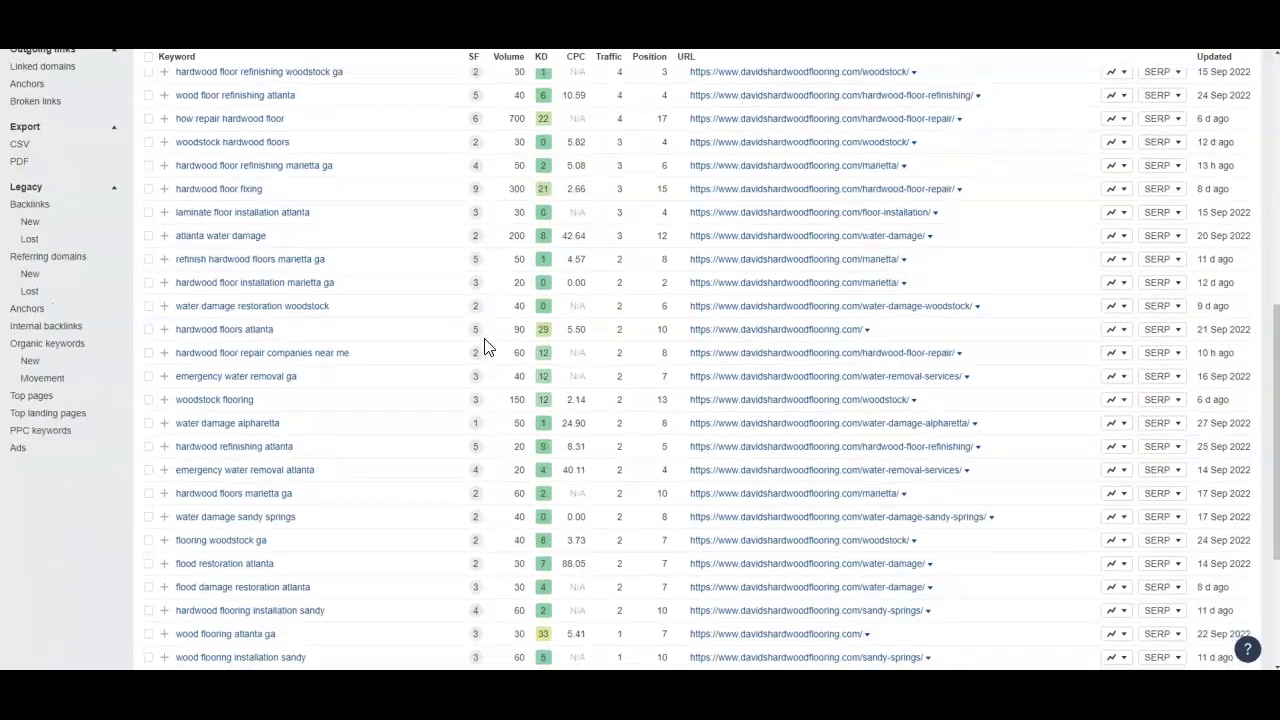
{"action": "scroll", "coordinate": [486, 345], "scroll_direction": "down", "scroll_amount": 2}
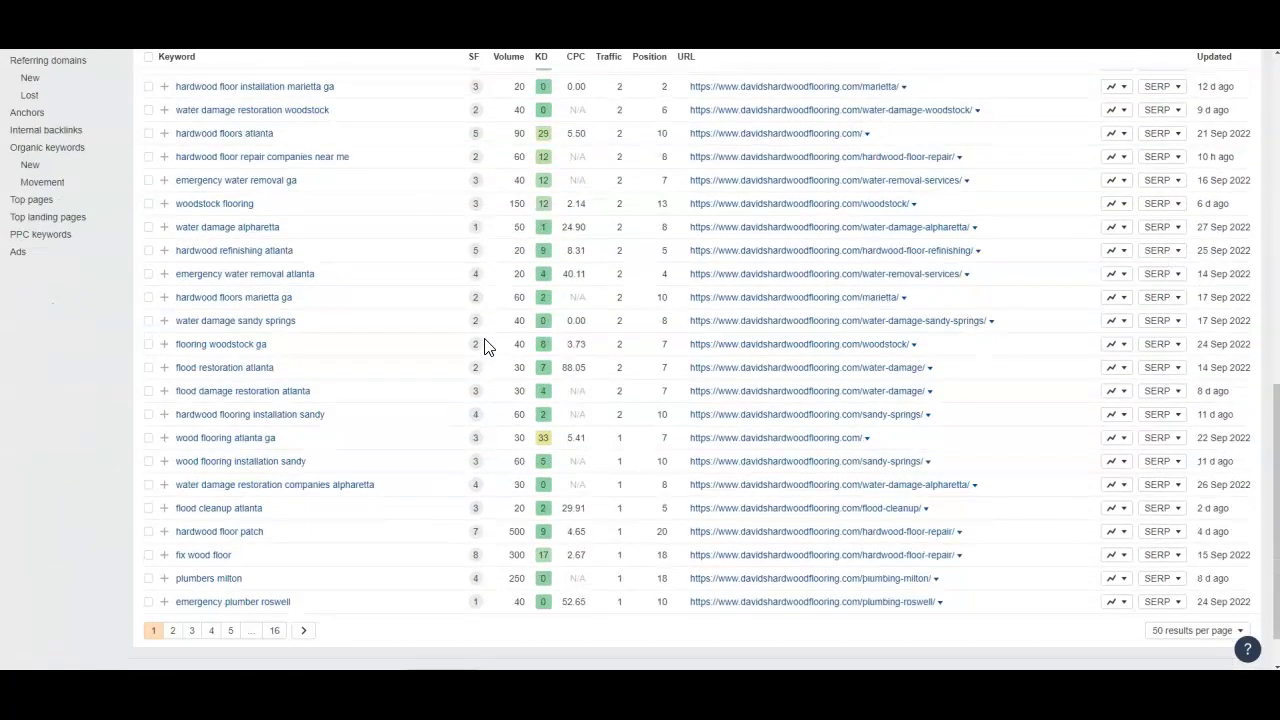
{"action": "scroll", "coordinate": [484, 345], "scroll_direction": "down", "scroll_amount": 1}
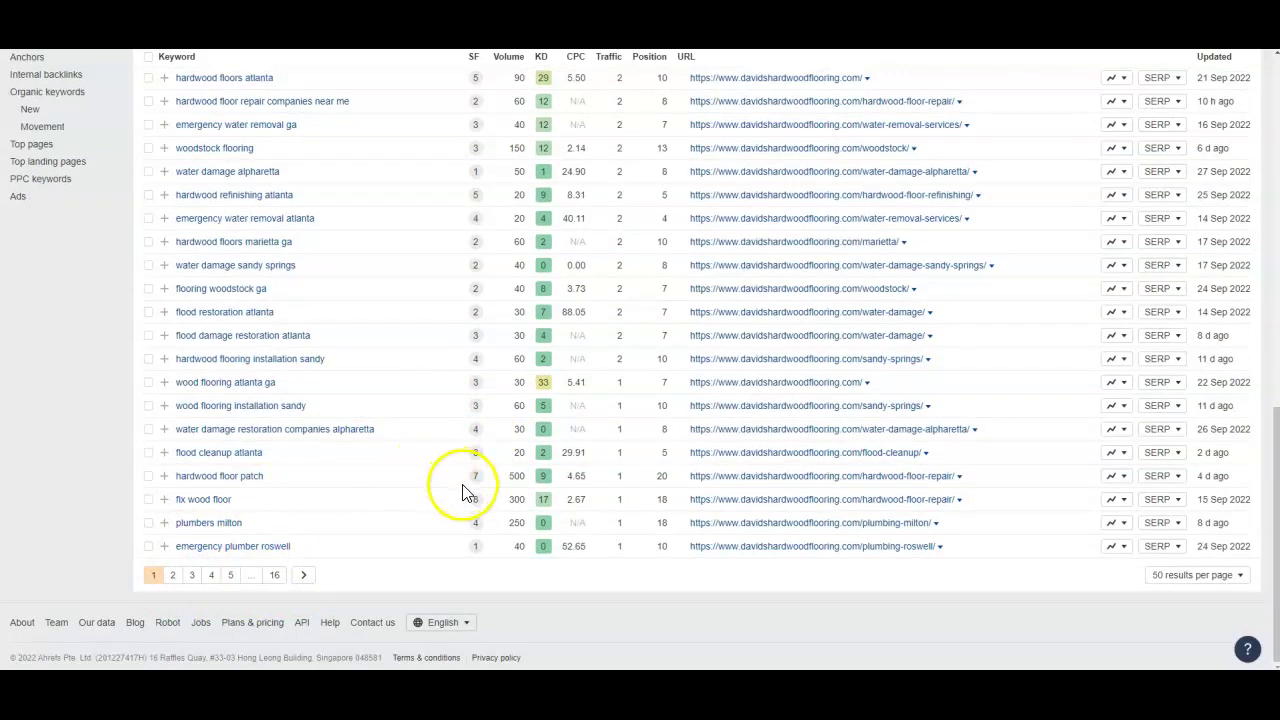
{"action": "mouse_move", "coordinate": [473, 499]}
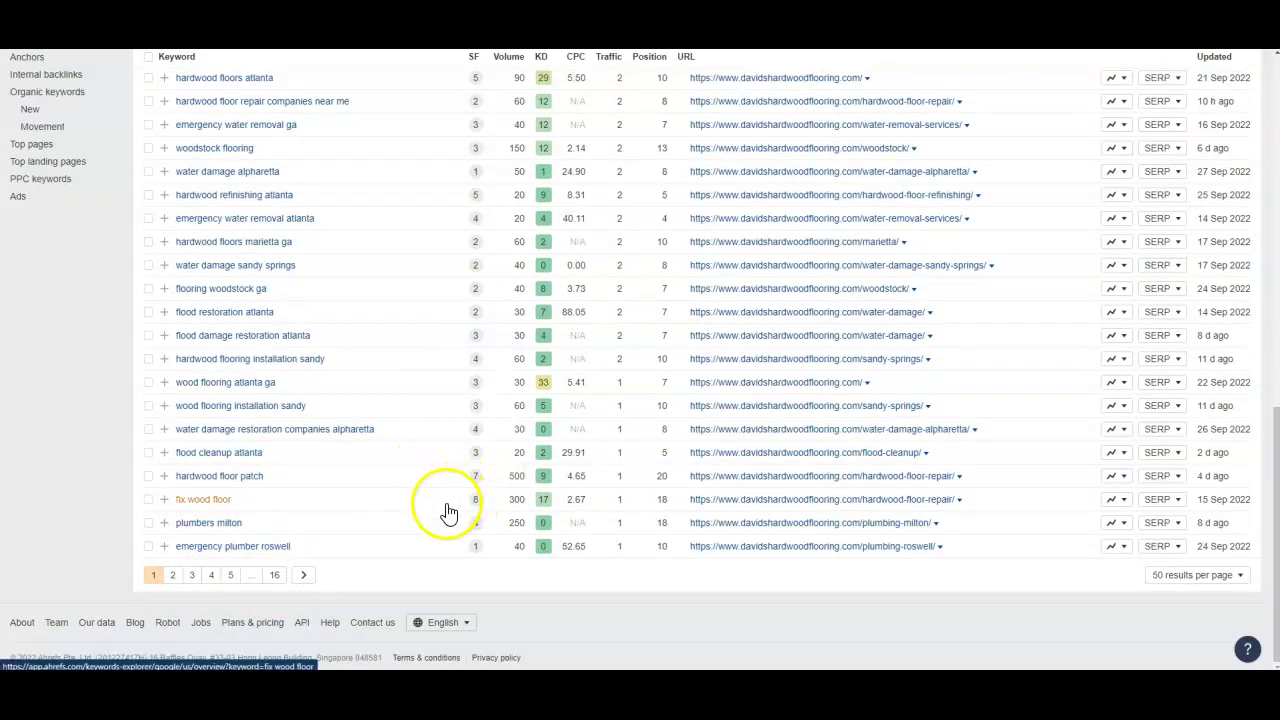
{"action": "scroll", "coordinate": [453, 513], "scroll_direction": "up", "scroll_amount": 5}
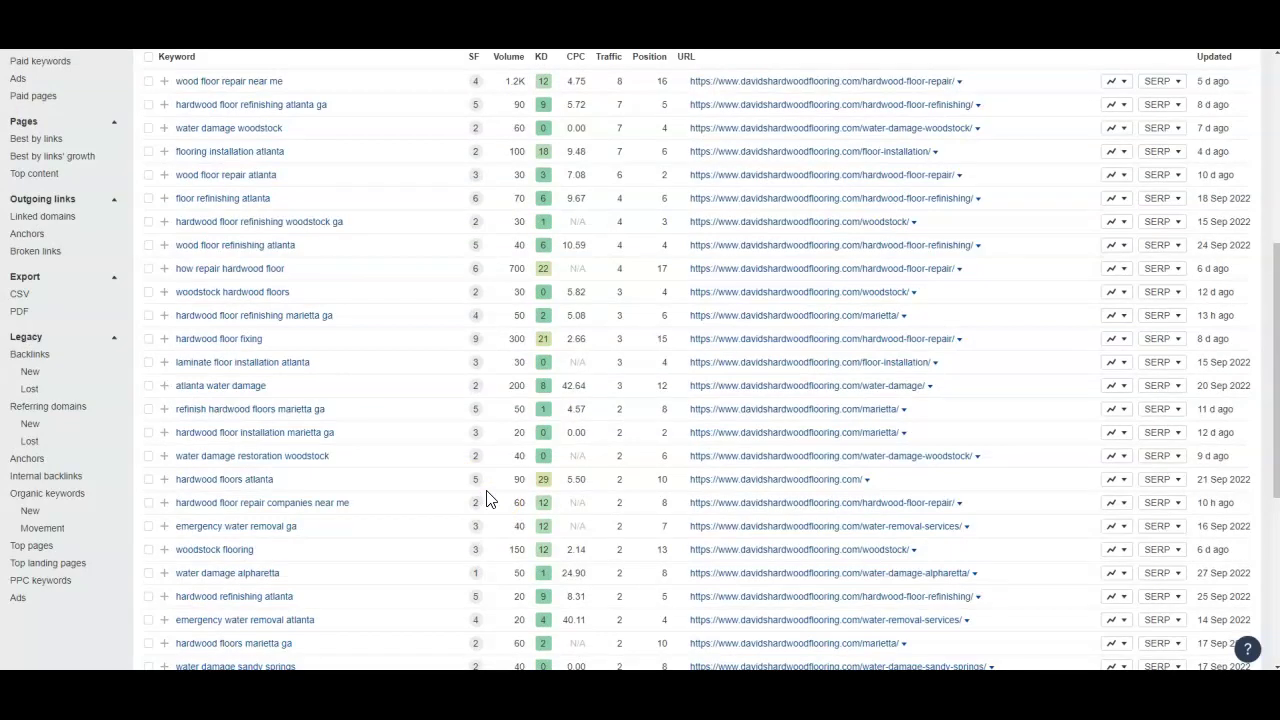
{"action": "scroll", "coordinate": [490, 500], "scroll_direction": "up", "scroll_amount": 2}
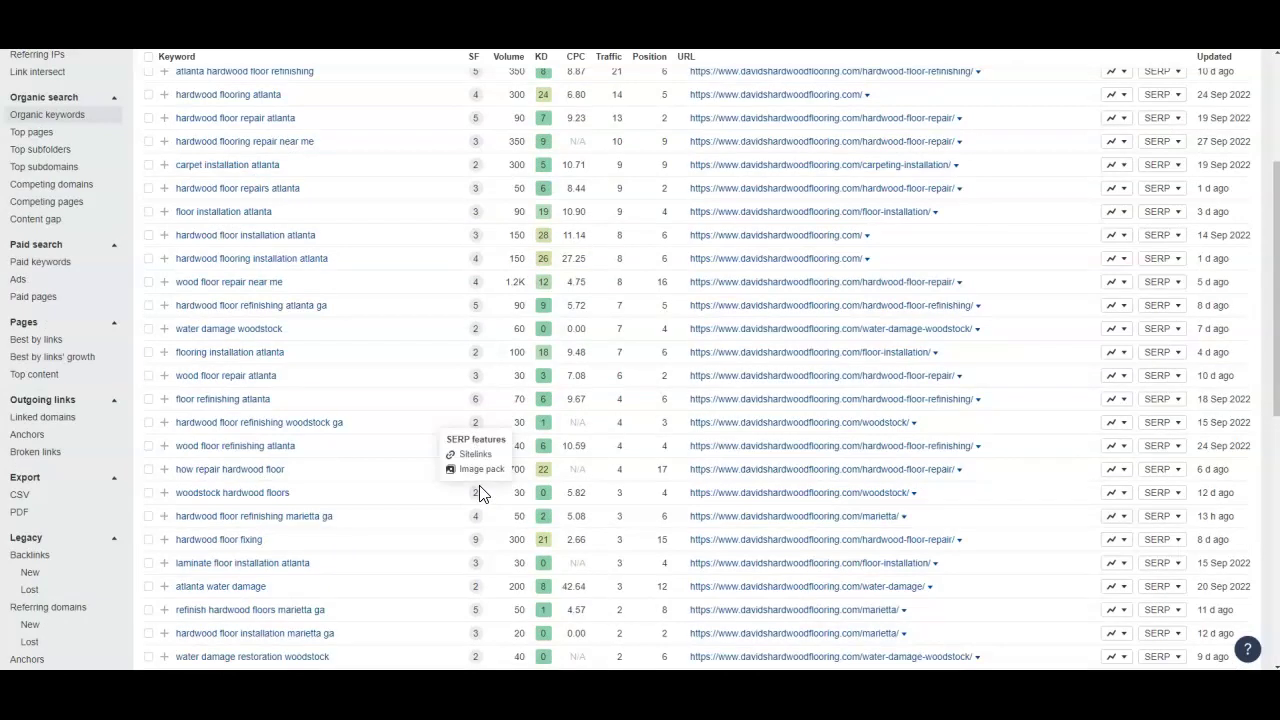
{"action": "scroll", "coordinate": [480, 492], "scroll_direction": "up", "scroll_amount": 2}
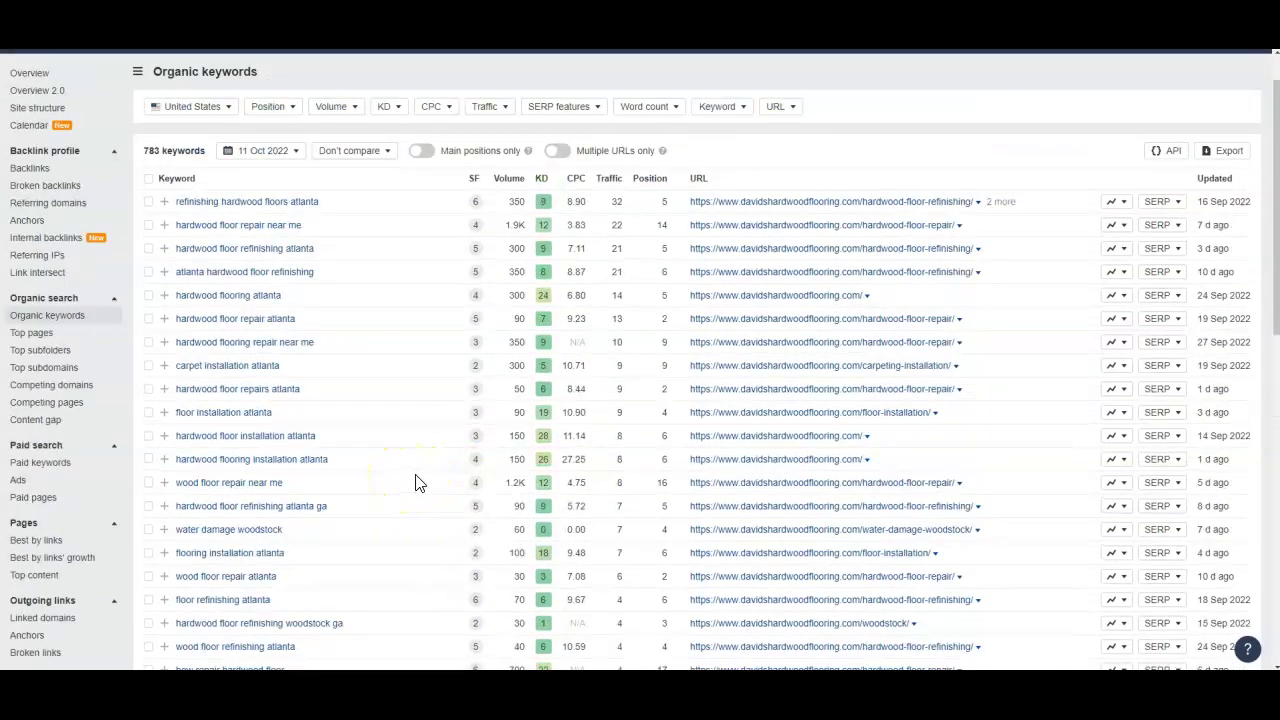
{"action": "scroll", "coordinate": [419, 483], "scroll_direction": "up", "scroll_amount": 1}
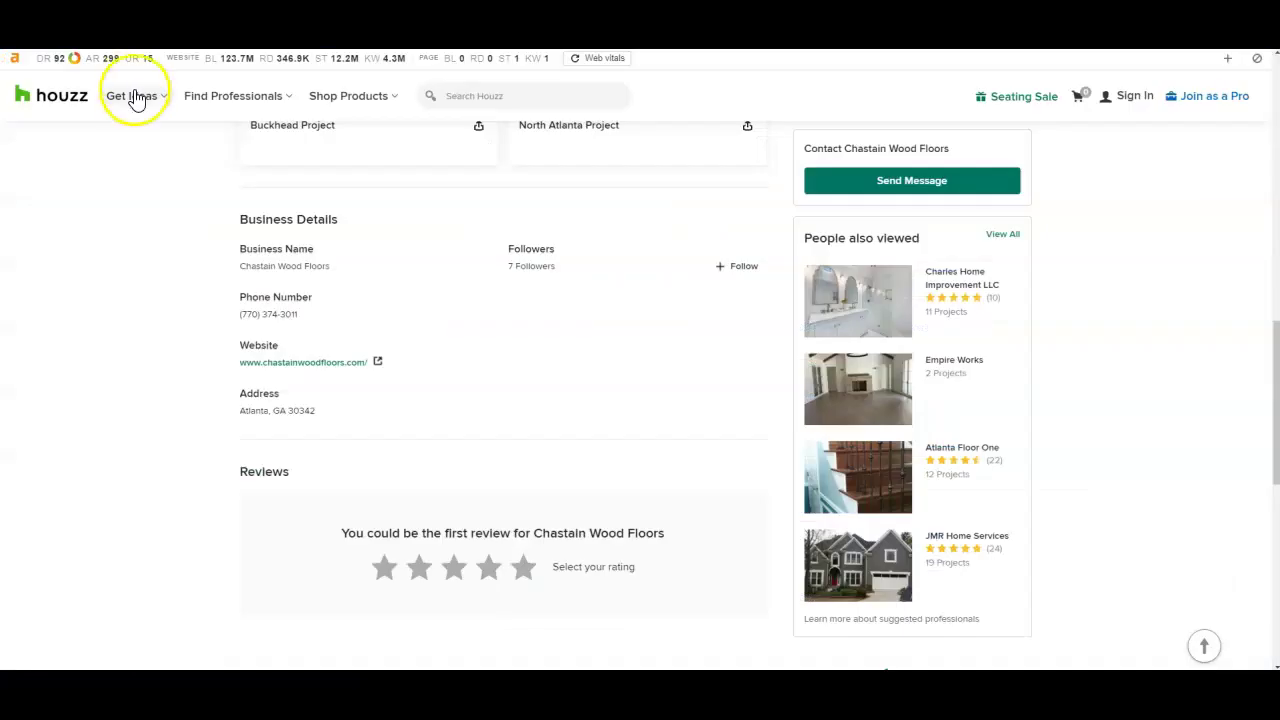
- Review the Chastain Wood Floors profile on Houzz, including its business details and project photos
{"action": "scroll", "coordinate": [151, 251], "scroll_direction": "up", "scroll_amount": 10}
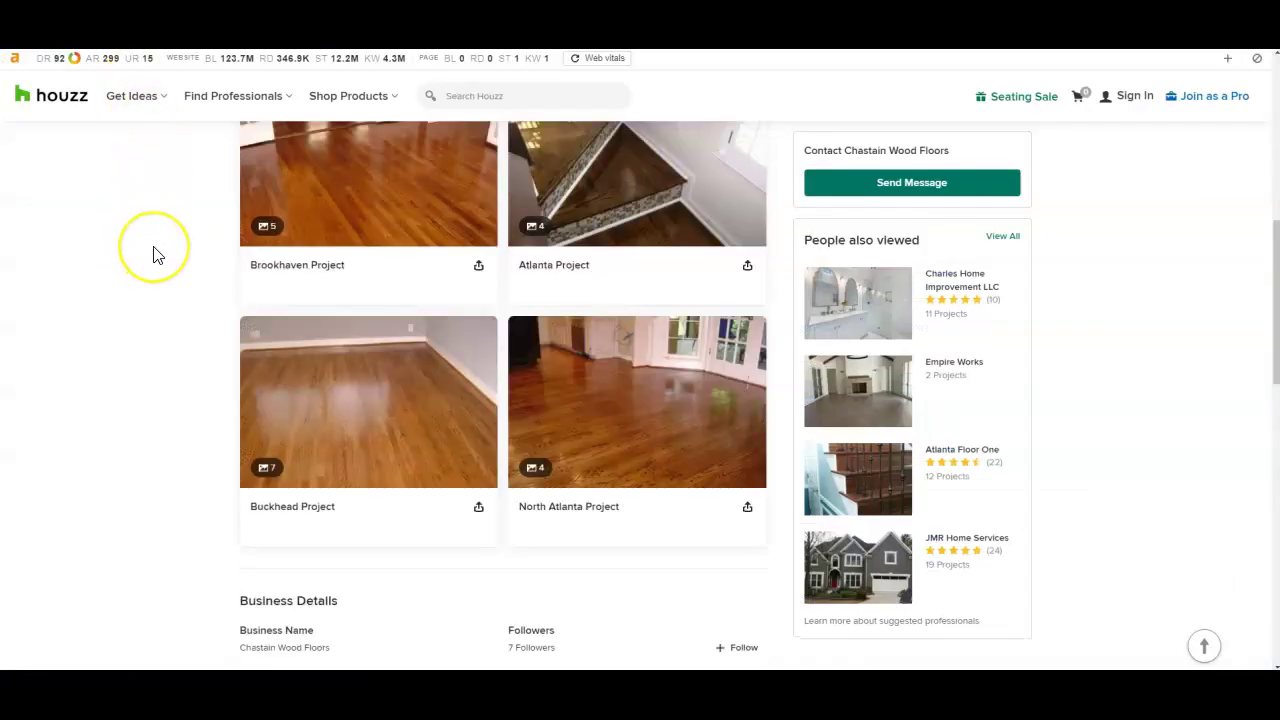